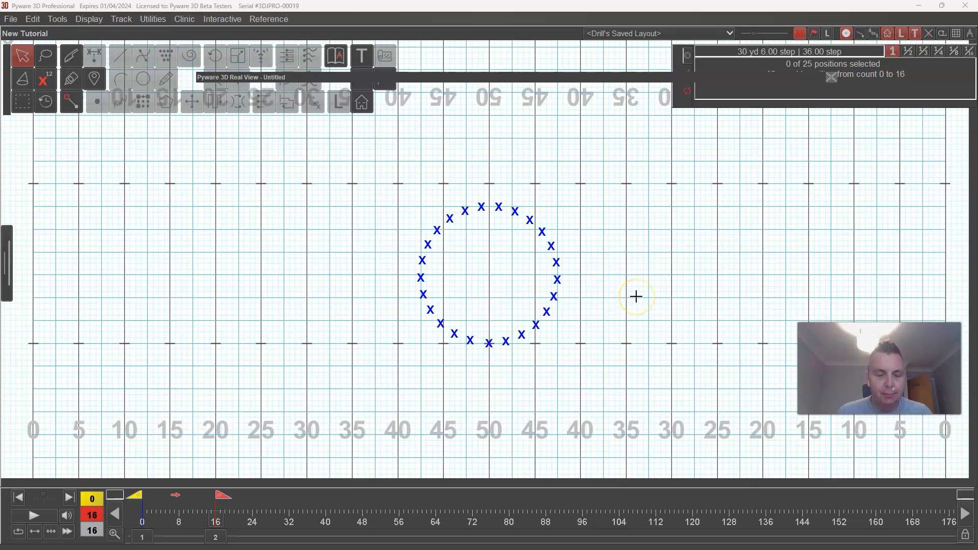
- Go to count 0, move the Real View window clear of the tools and open the Arrow Labeling tool
{"action": "left_click", "coordinate": [146, 529]}
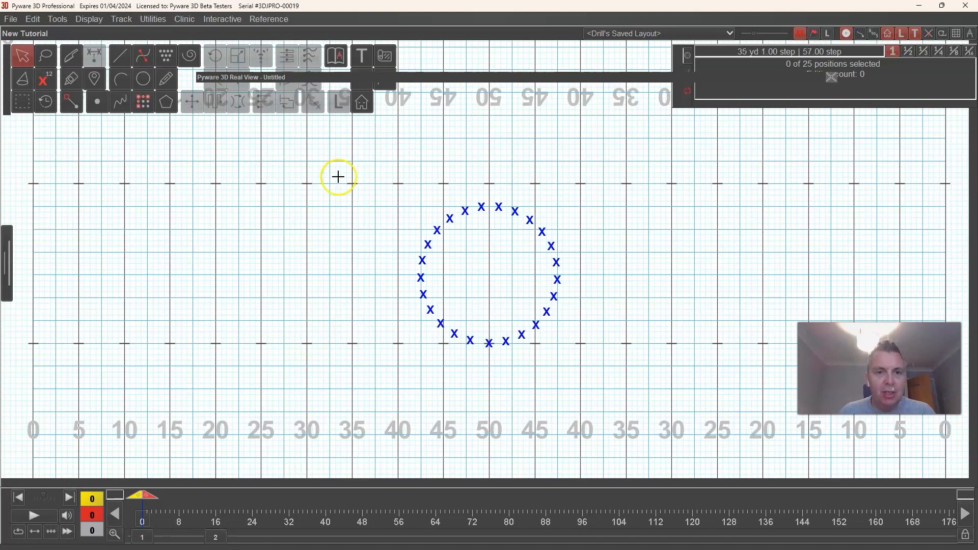
{"action": "left_click_drag", "start_coordinate": [398, 82], "coordinate": [360, 133]}
{"action": "left_click", "coordinate": [362, 78]}
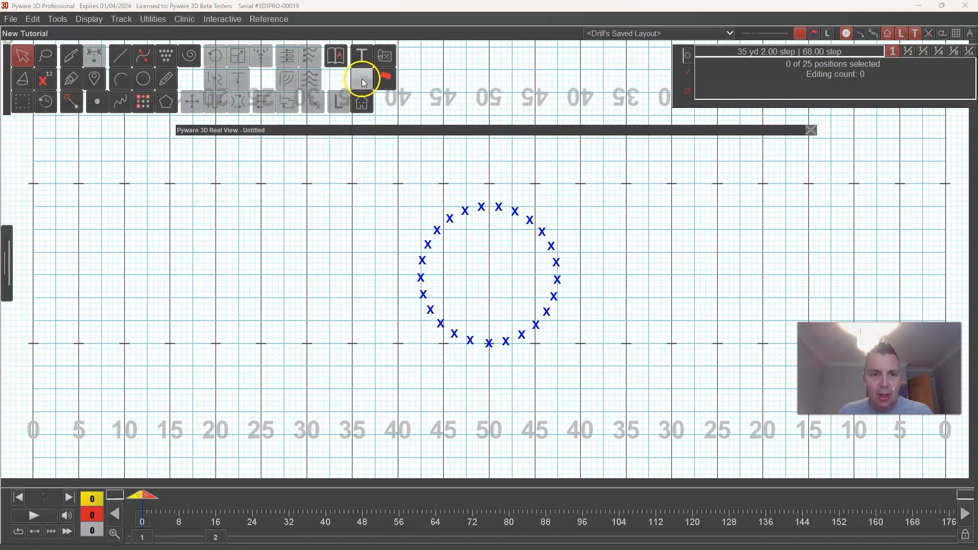
{"action": "left_click_drag", "start_coordinate": [136, 84], "coordinate": [227, 177]}
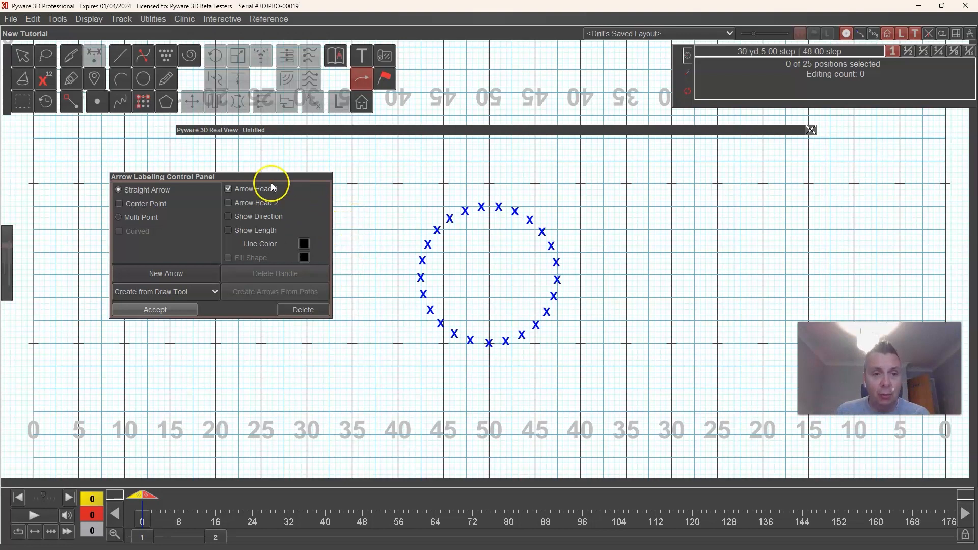
- Select all 25 performers at set 2 and rotate the circle clockwise by about 89.6 degrees
{"action": "double_click", "coordinate": [25, 59]}
{"action": "left_click", "coordinate": [499, 217]}
{"action": "left_click", "coordinate": [217, 528]}
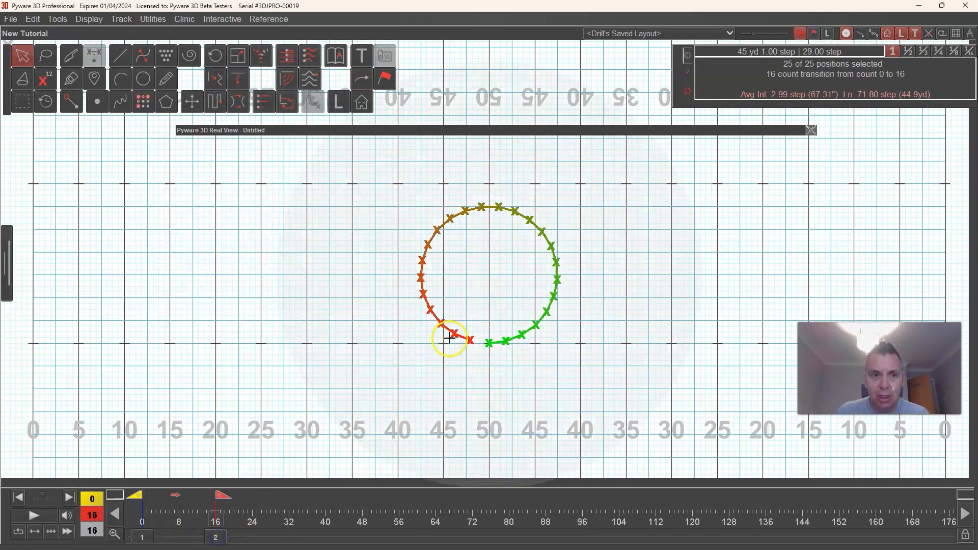
{"action": "left_click", "coordinate": [215, 56]}
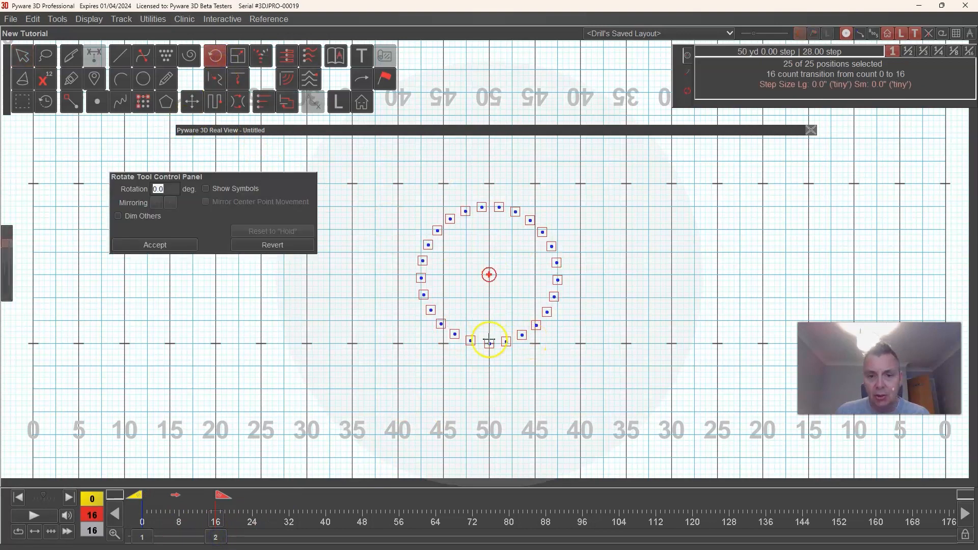
{"action": "left_click_drag", "start_coordinate": [487, 342], "coordinate": [419, 282]}
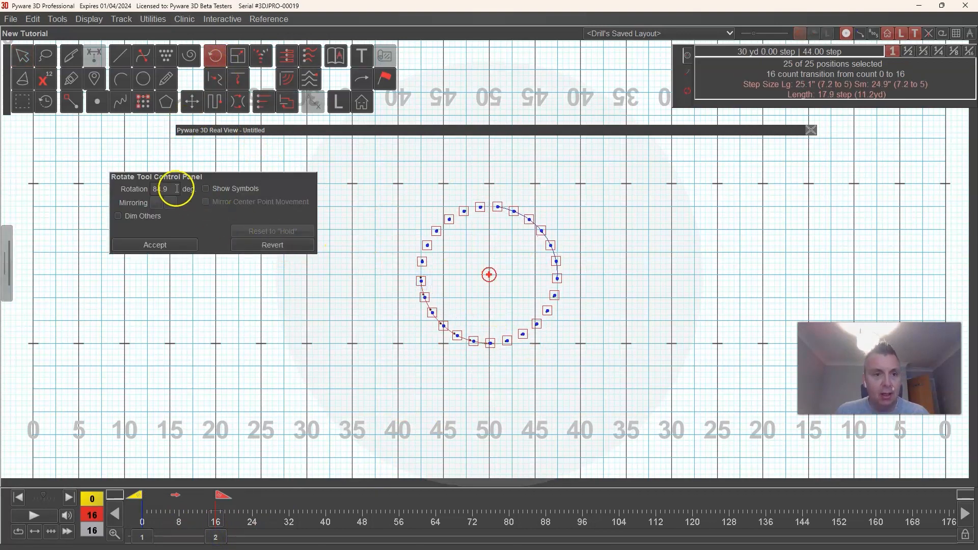
{"action": "left_click", "coordinate": [180, 222]}
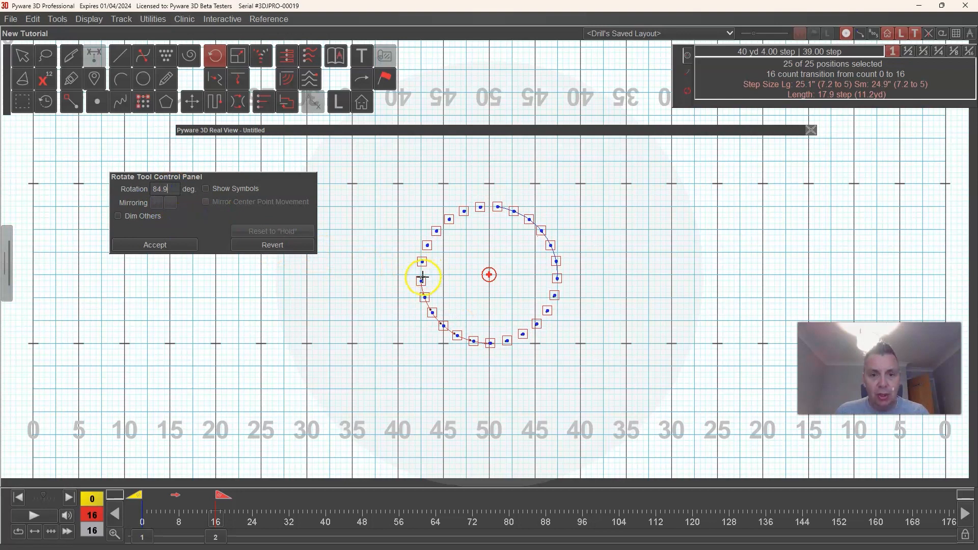
{"action": "left_click_drag", "start_coordinate": [423, 278], "coordinate": [419, 276]}
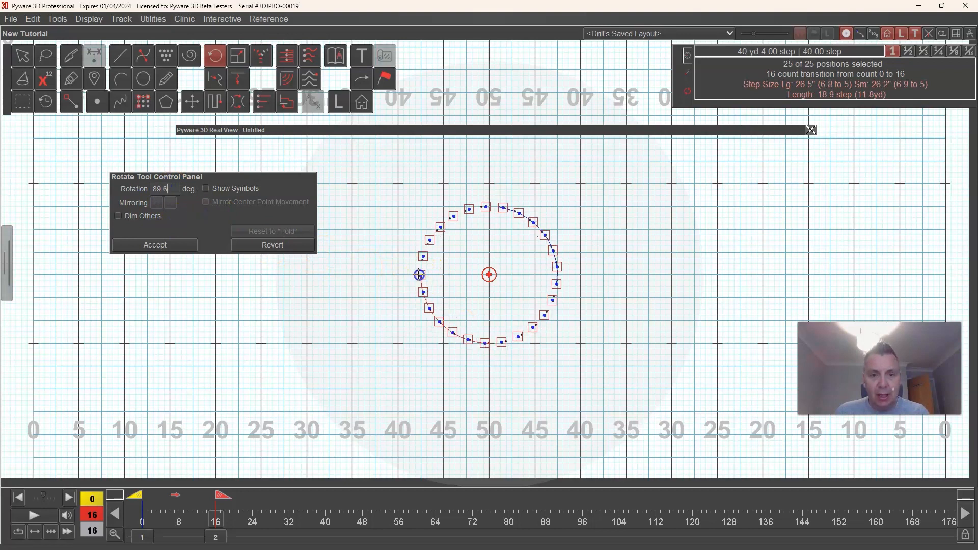
{"action": "left_click", "coordinate": [145, 244]}
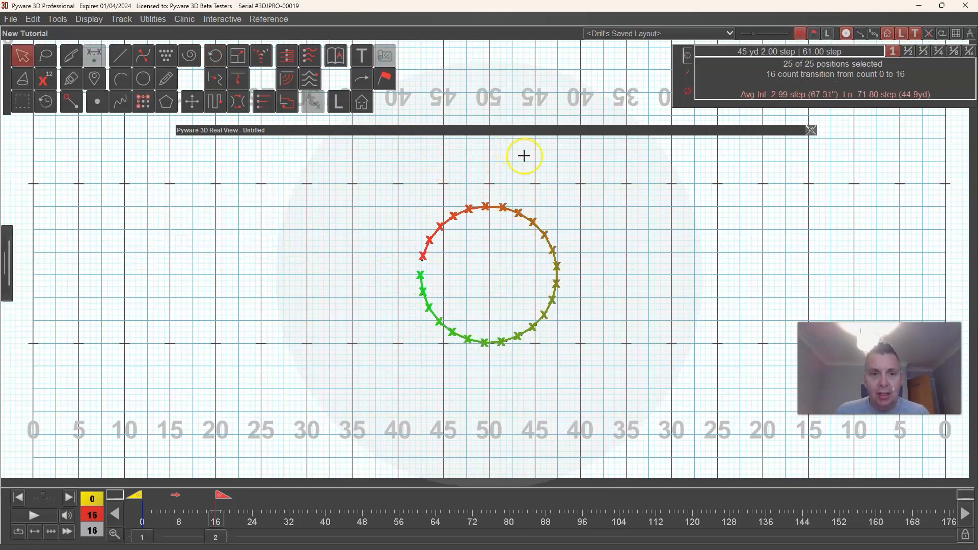
- Expand the Real View window, play the transition to set 2 and collapse the window again
{"action": "left_click", "coordinate": [371, 131]}
{"action": "left_click", "coordinate": [40, 514]}
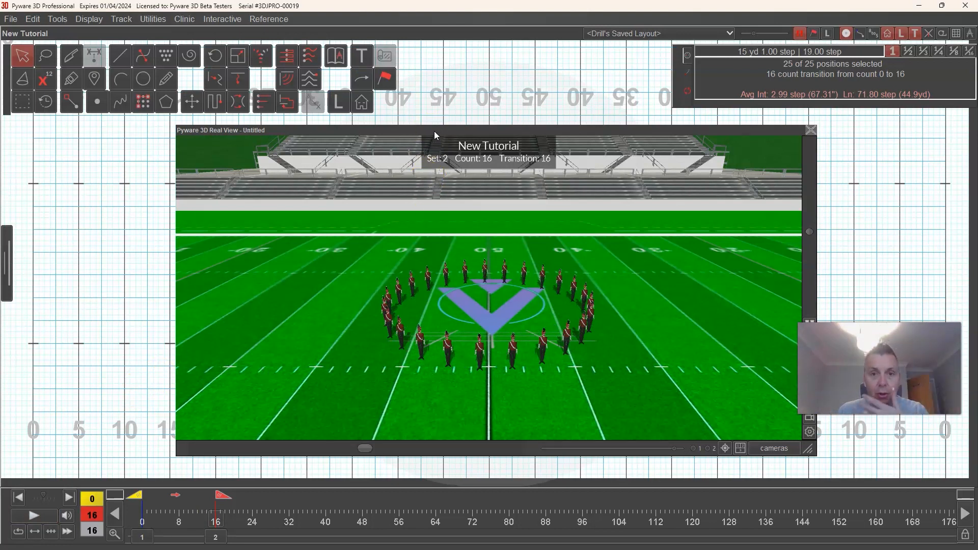
{"action": "double_click", "coordinate": [434, 131]}
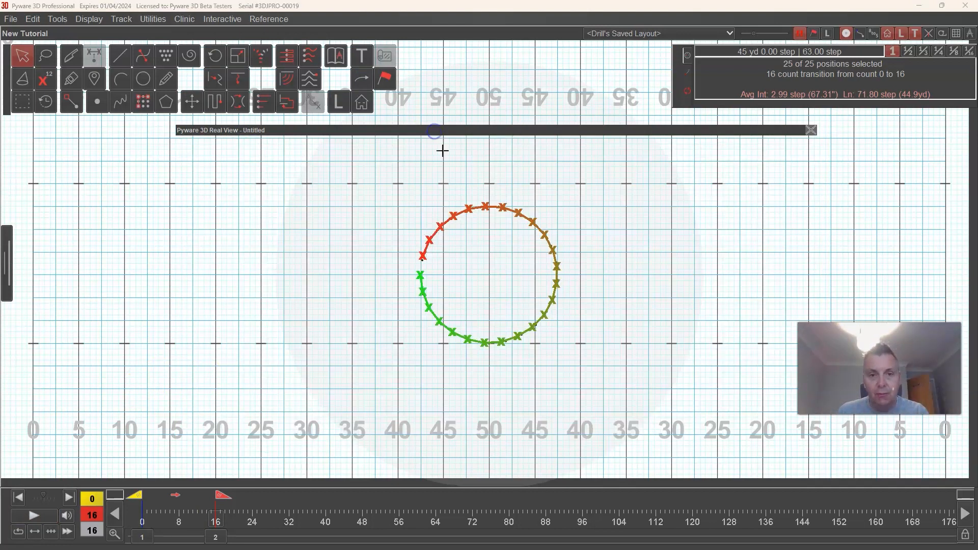
- With no performers selected, draw a curved multi-point arrow from the 50 yard line around the circle's upper-right side
{"action": "left_click", "coordinate": [469, 295]}
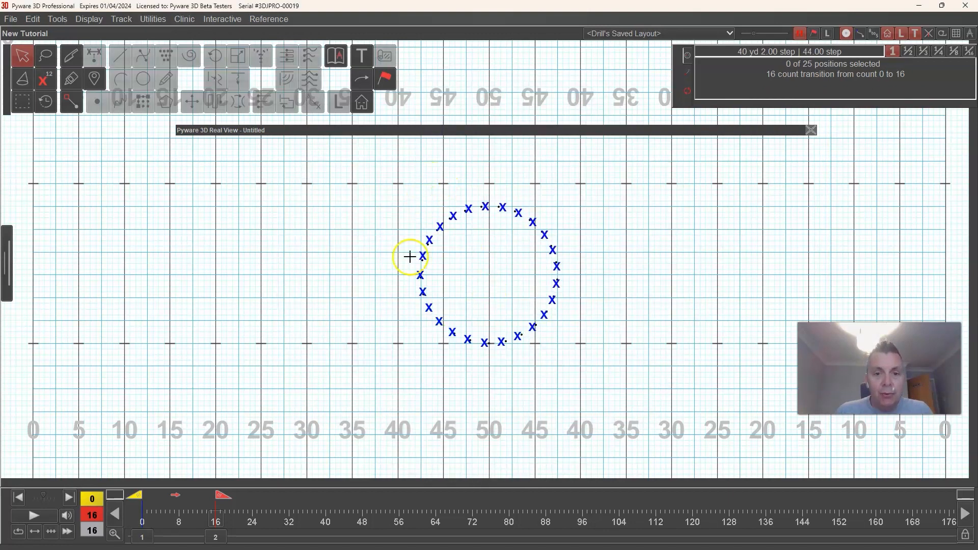
{"action": "left_click", "coordinate": [361, 79]}
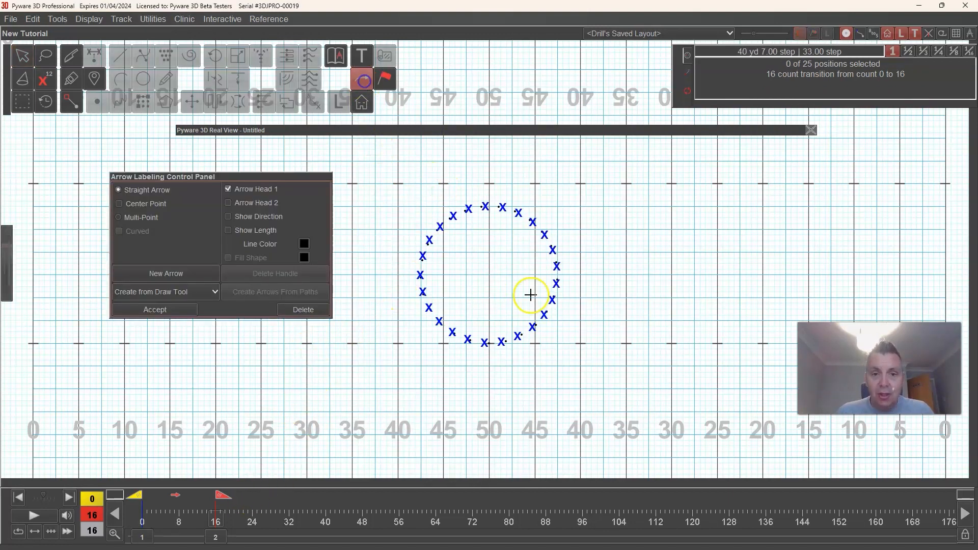
{"action": "left_click", "coordinate": [154, 218]}
{"action": "left_click", "coordinate": [148, 230]}
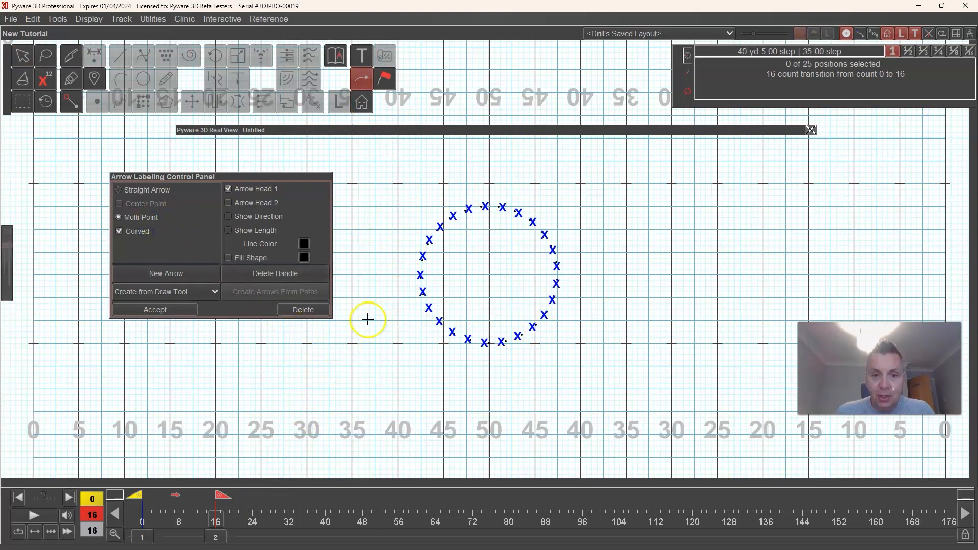
{"action": "left_click", "coordinate": [495, 178]}
{"action": "left_click", "coordinate": [546, 190]}
{"action": "left_click", "coordinate": [575, 225]}
{"action": "left_click", "coordinate": [580, 275]}
{"action": "left_click", "coordinate": [558, 342]}
{"action": "left_click_drag", "start_coordinate": [558, 342], "coordinate": [581, 292]}
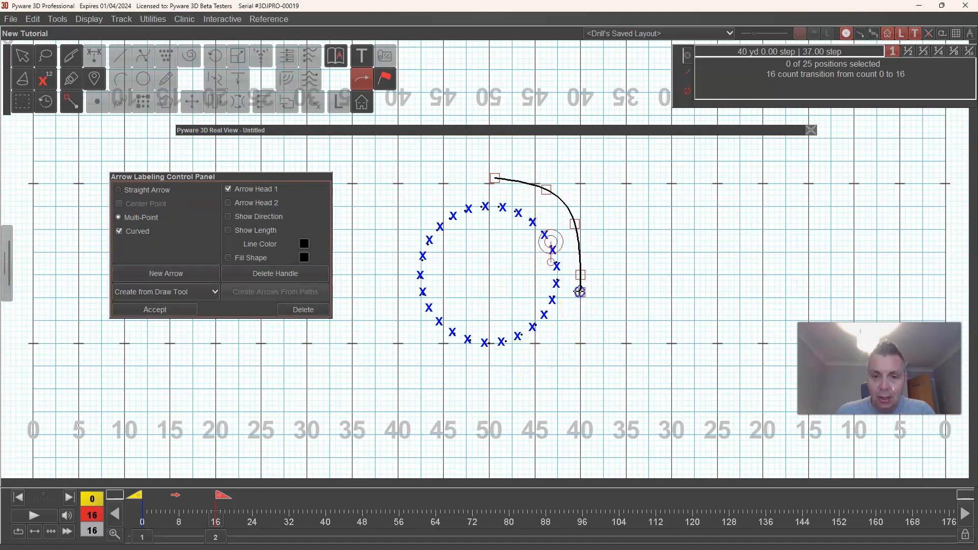
- Remove the curved arrow's last handle and adjust its remaining points, then delete the arrow
{"action": "left_click", "coordinate": [292, 275]}
{"action": "left_click_drag", "start_coordinate": [577, 224], "coordinate": [580, 228]}
{"action": "left_click_drag", "start_coordinate": [495, 178], "coordinate": [535, 190]}
{"action": "left_click_drag", "start_coordinate": [580, 229], "coordinate": [574, 225]}
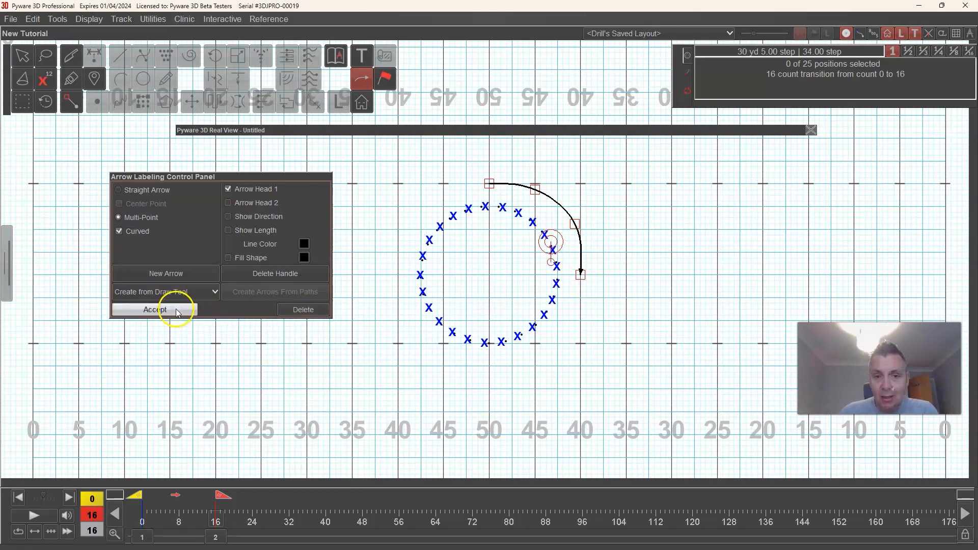
{"action": "left_click", "coordinate": [303, 310]}
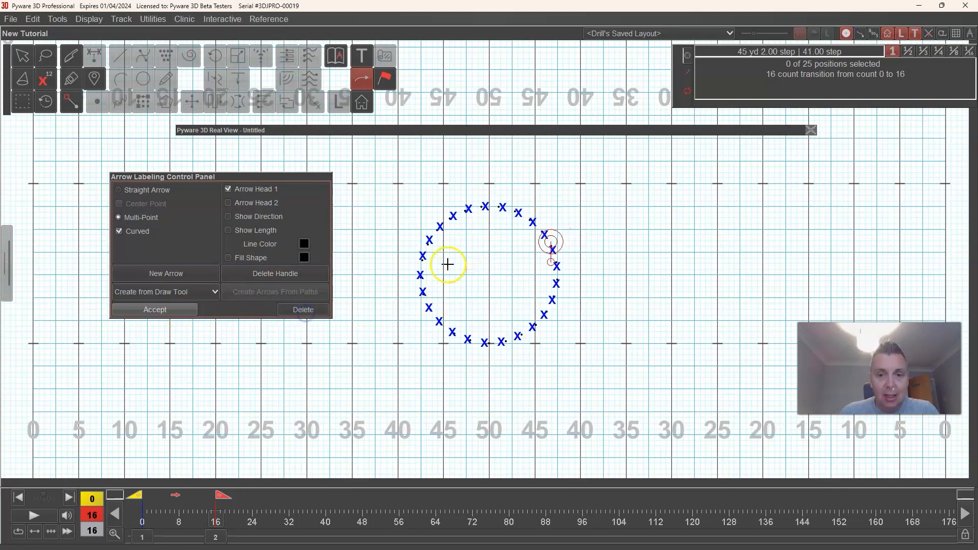
- Select four performers at the top, left, right and bottom of the circle
{"action": "left_click", "coordinate": [47, 77]}
{"action": "left_click", "coordinate": [46, 54]}
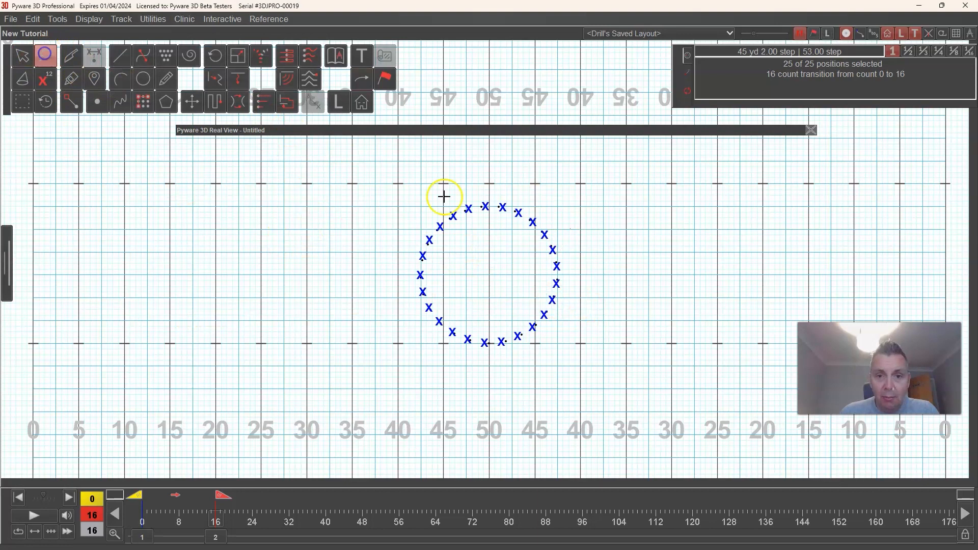
{"action": "left_click", "coordinate": [485, 205]}
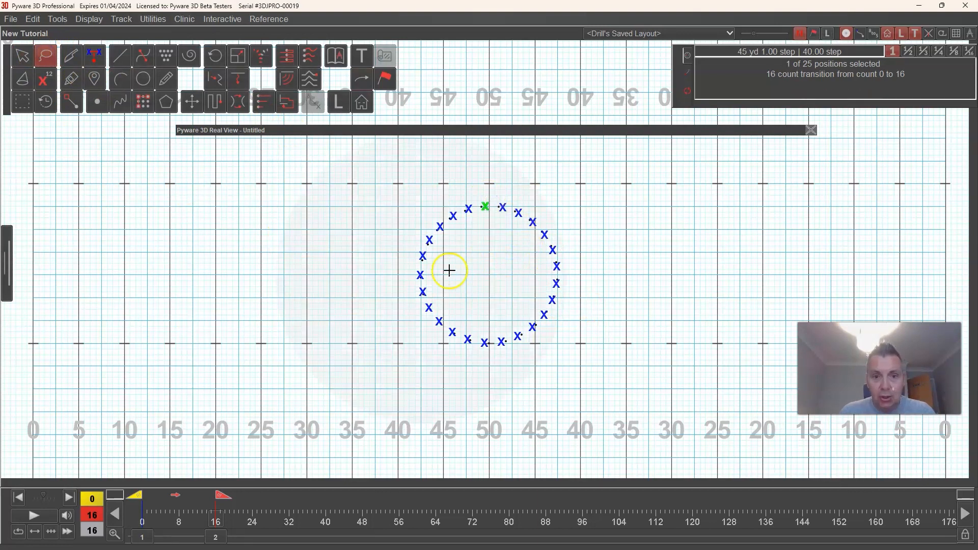
{"action": "left_click", "coordinate": [422, 273], "text": "shift"}
{"action": "left_click", "coordinate": [563, 279], "text": "shift"}
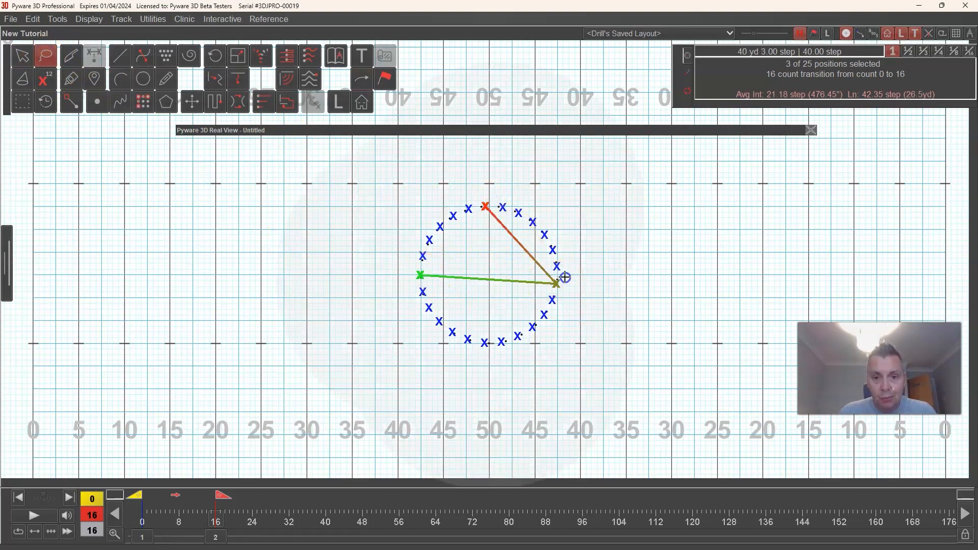
{"action": "left_click", "coordinate": [487, 340], "text": "shift"}
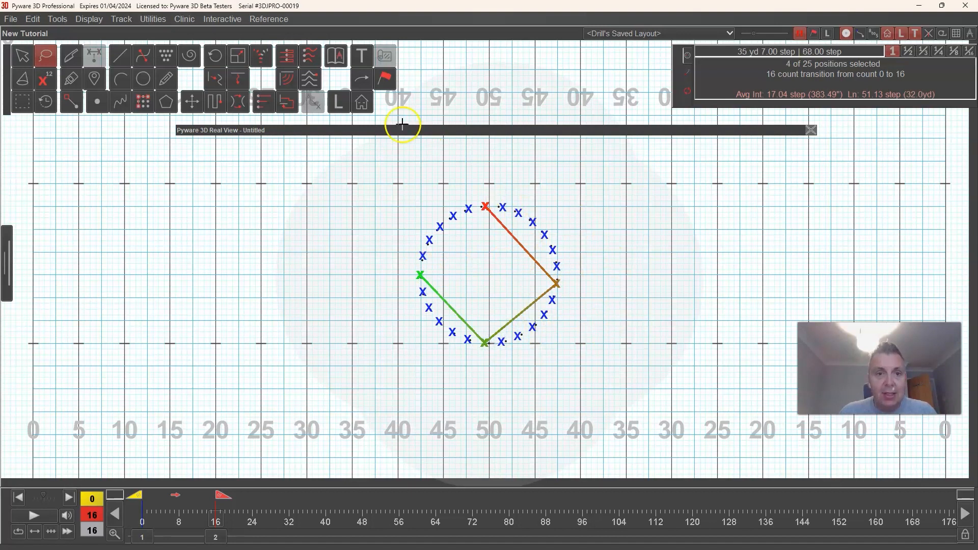
- Create directional arrows from the paths of the four selected performers
{"action": "left_click", "coordinate": [363, 79]}
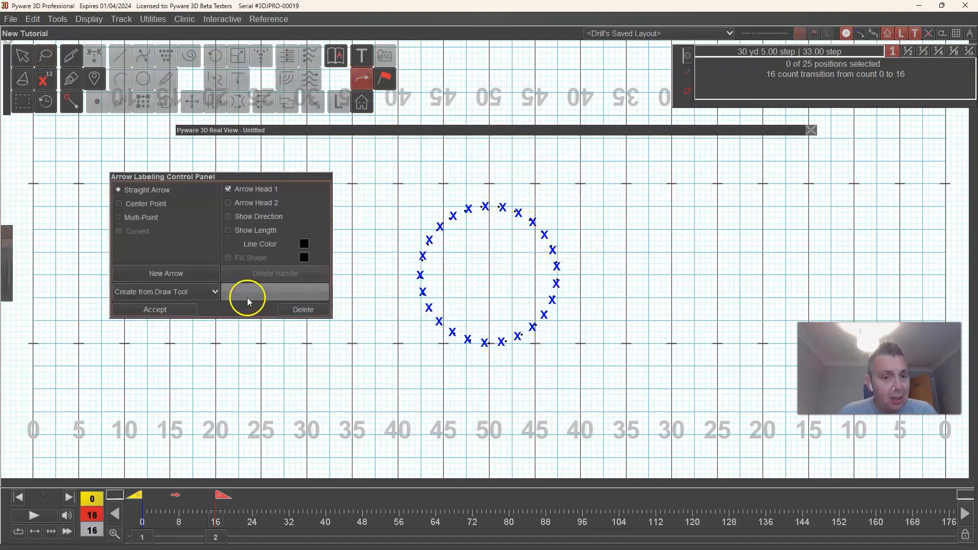
{"action": "left_click", "coordinate": [264, 295]}
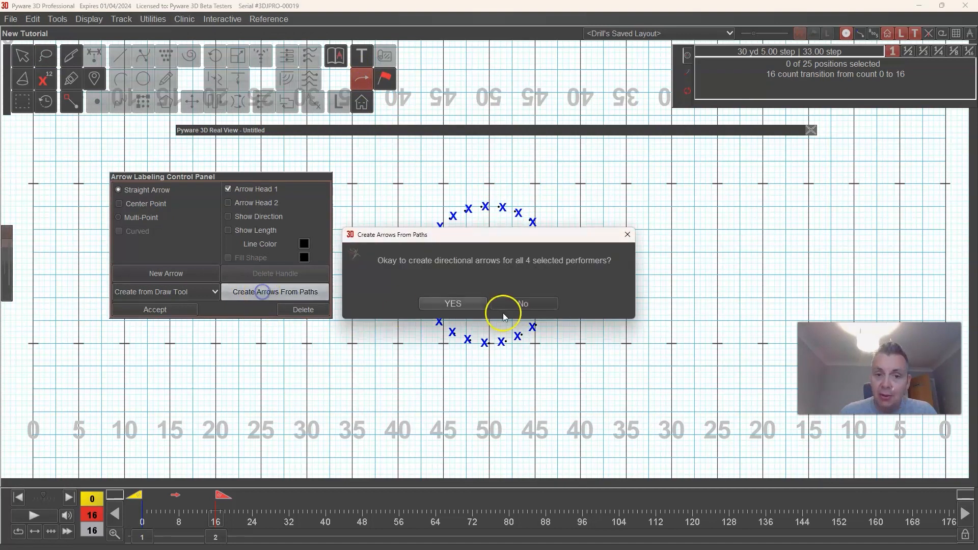
{"action": "left_click", "coordinate": [454, 303]}
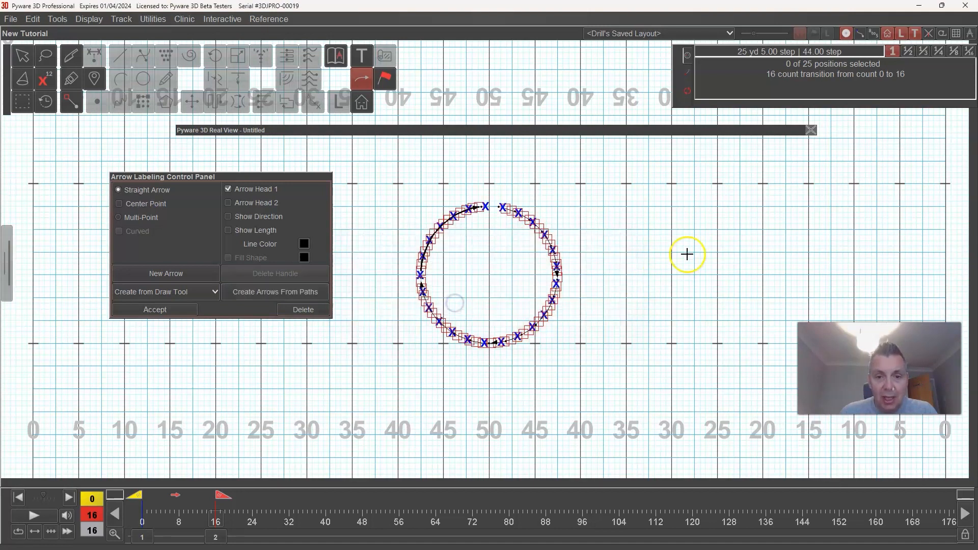
{"action": "left_click", "coordinate": [192, 307]}
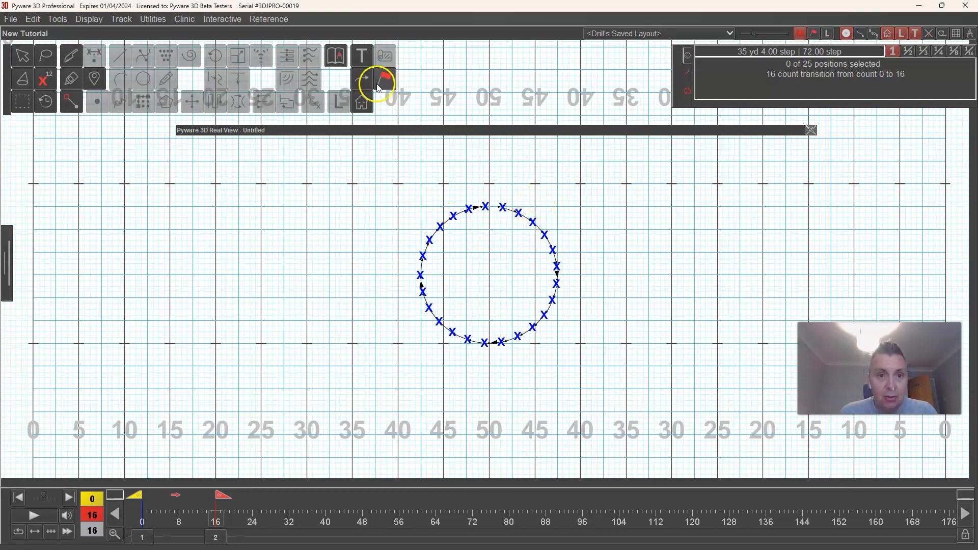
- Clear the performer selection and delete the path arrows around the circle
{"action": "left_click", "coordinate": [23, 63]}
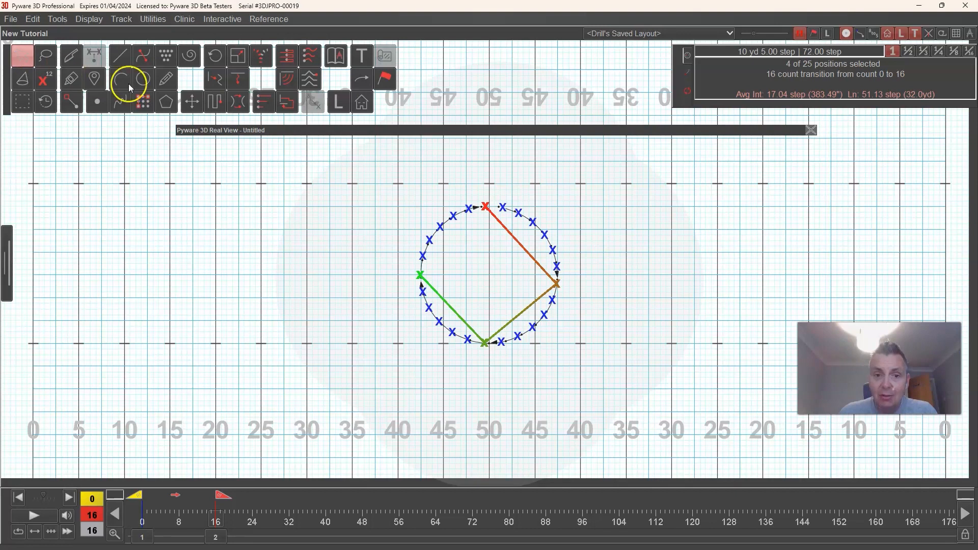
{"action": "left_click", "coordinate": [350, 214]}
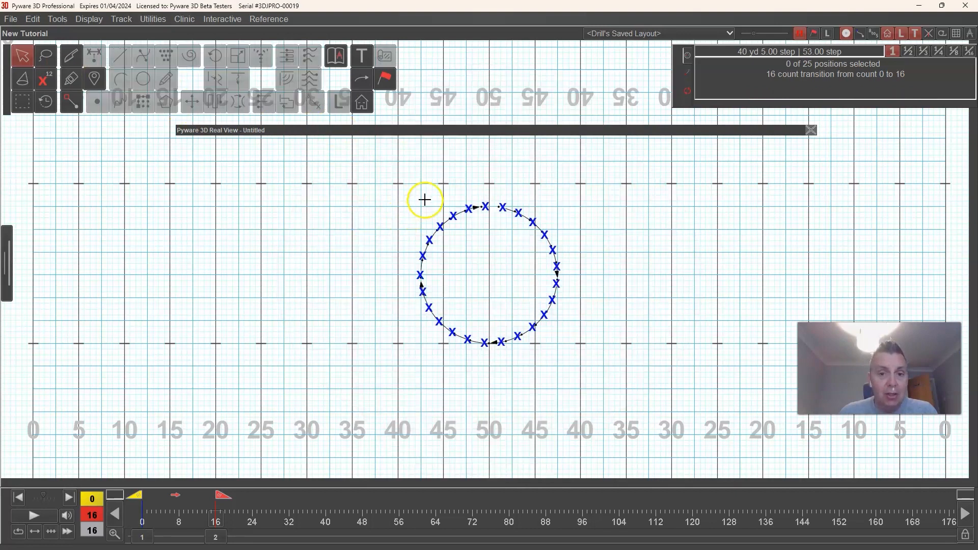
{"action": "left_click", "coordinate": [361, 79]}
{"action": "left_click", "coordinate": [305, 311]}
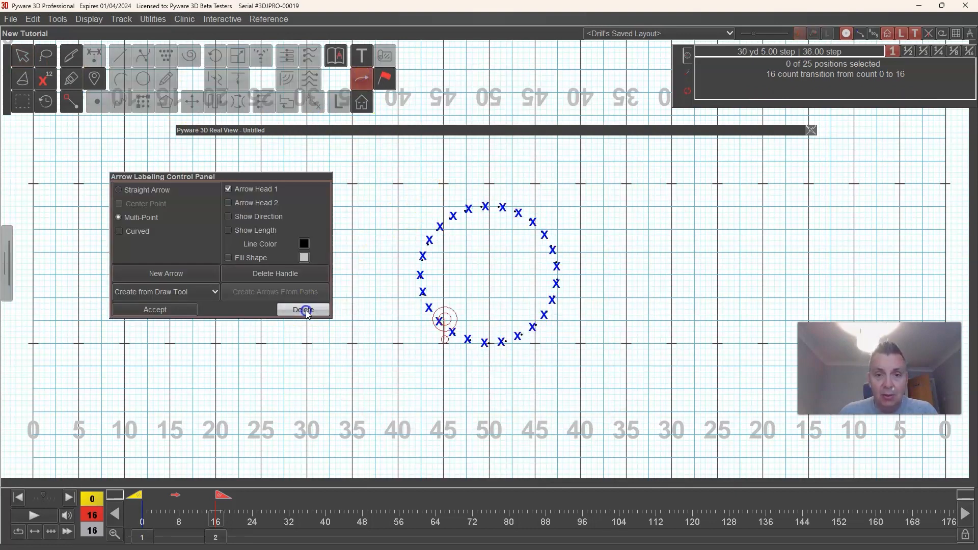
{"action": "left_click", "coordinate": [180, 310]}
- Select all 25 performers and create directional arrows from their paths
{"action": "left_click", "coordinate": [23, 56]}
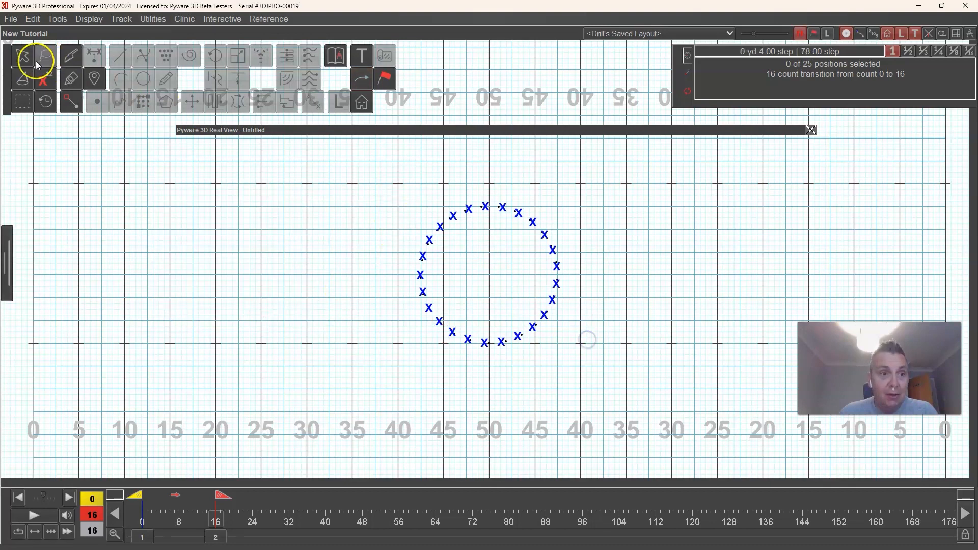
{"action": "left_click_drag", "start_coordinate": [356, 192], "coordinate": [596, 354]}
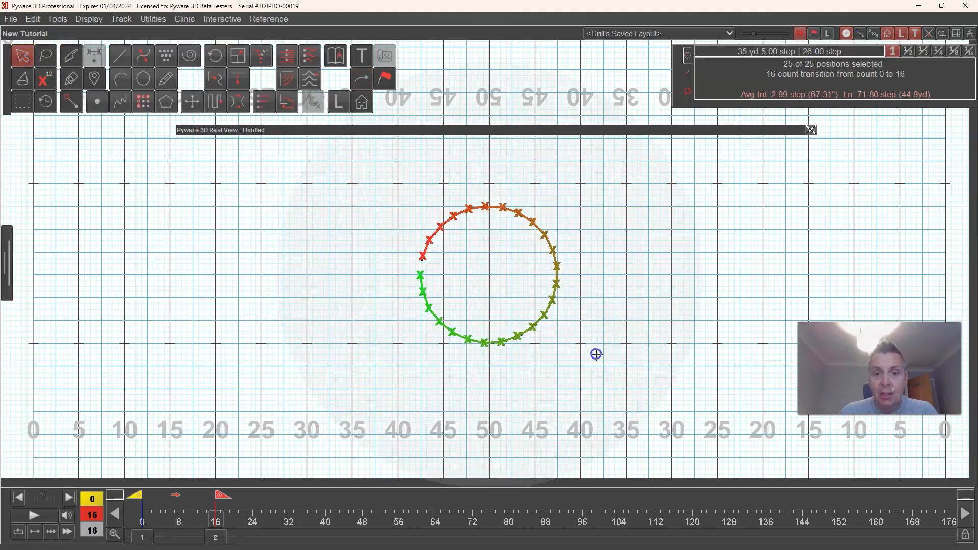
{"action": "left_click", "coordinate": [362, 79]}
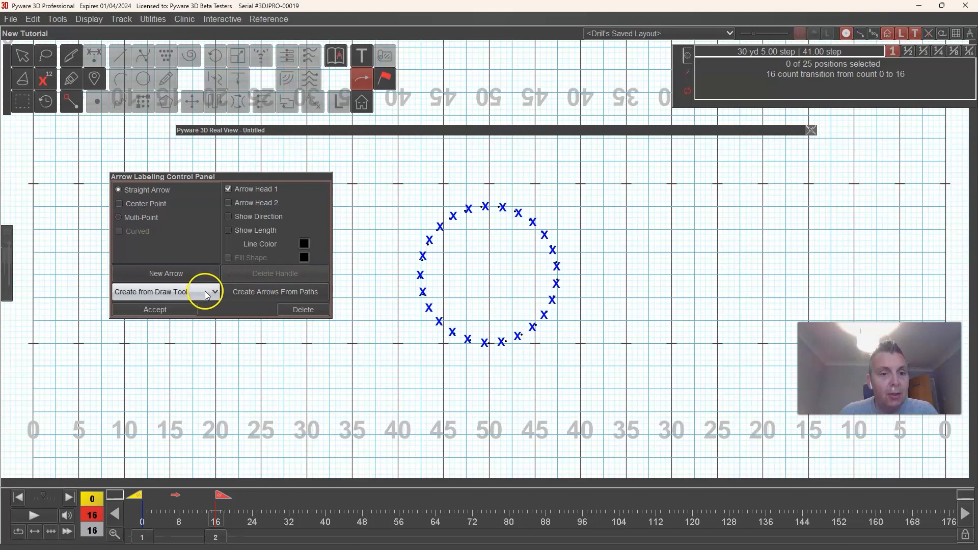
{"action": "left_click", "coordinate": [286, 292]}
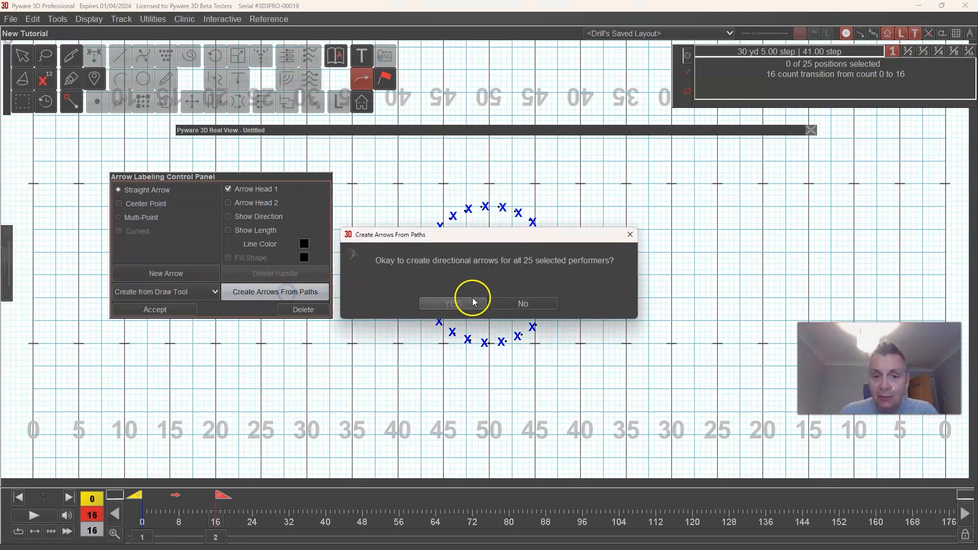
{"action": "left_click", "coordinate": [472, 303]}
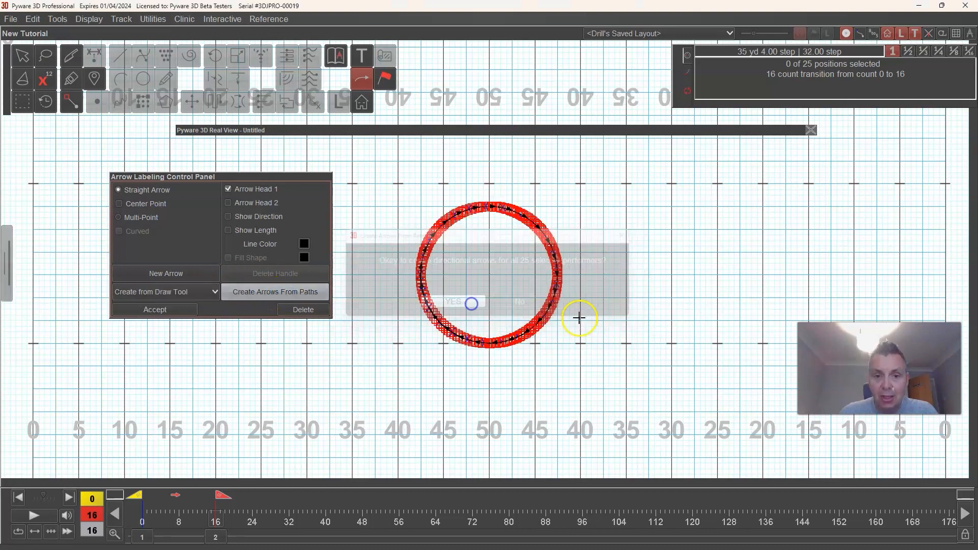
{"action": "left_click", "coordinate": [172, 310]}
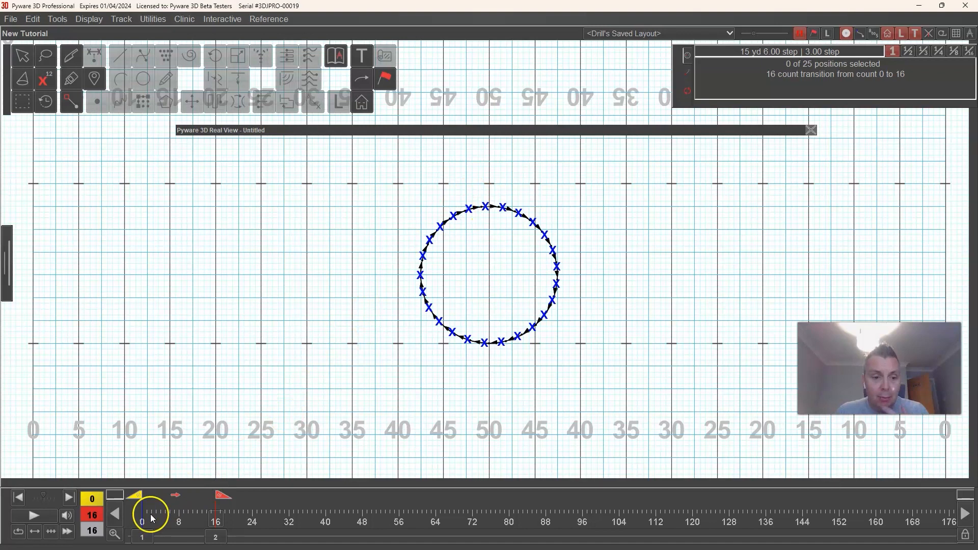
- Select all 25 performers at count 0 and label them sequentially from t1 to the end
{"action": "left_click", "coordinate": [143, 537]}
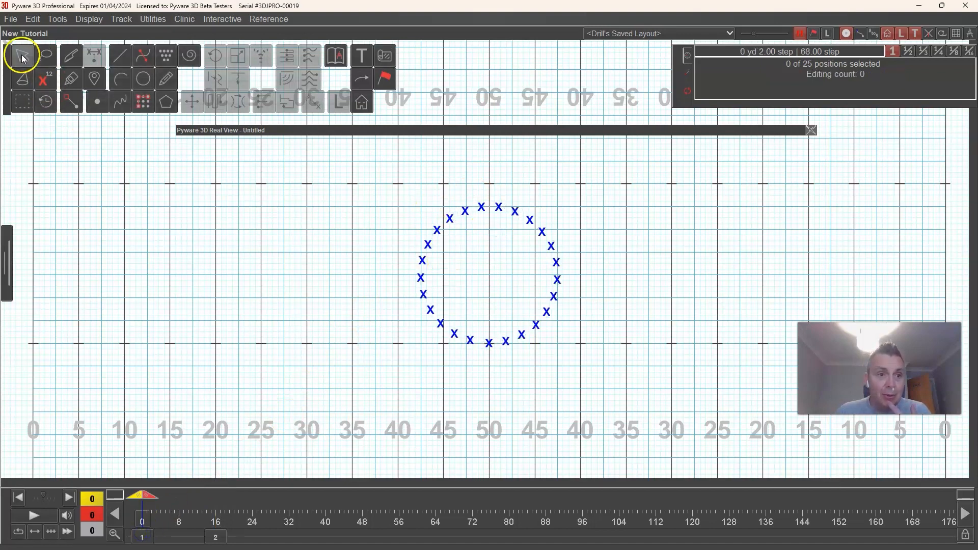
{"action": "double_click", "coordinate": [21, 55]}
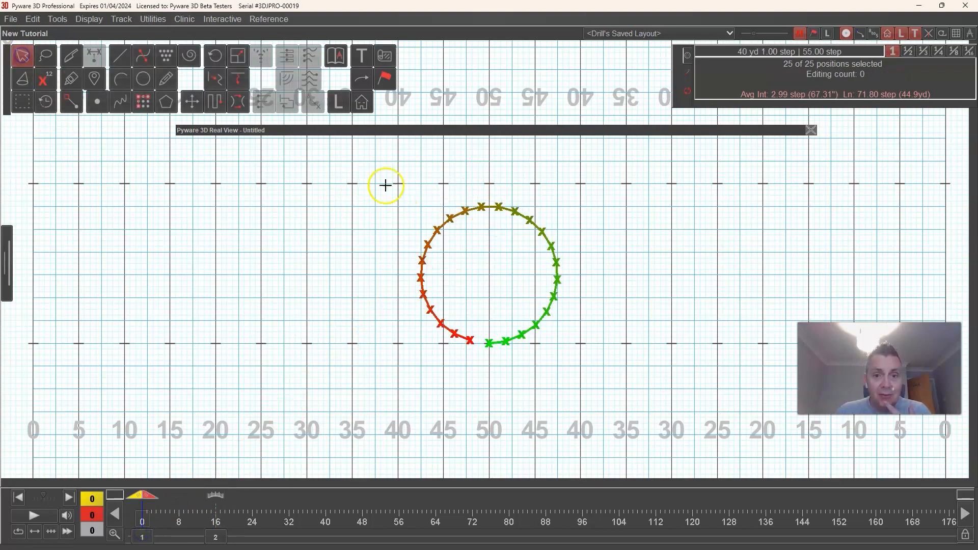
{"action": "left_click", "coordinate": [338, 102]}
{"action": "type", "text": "t1"}
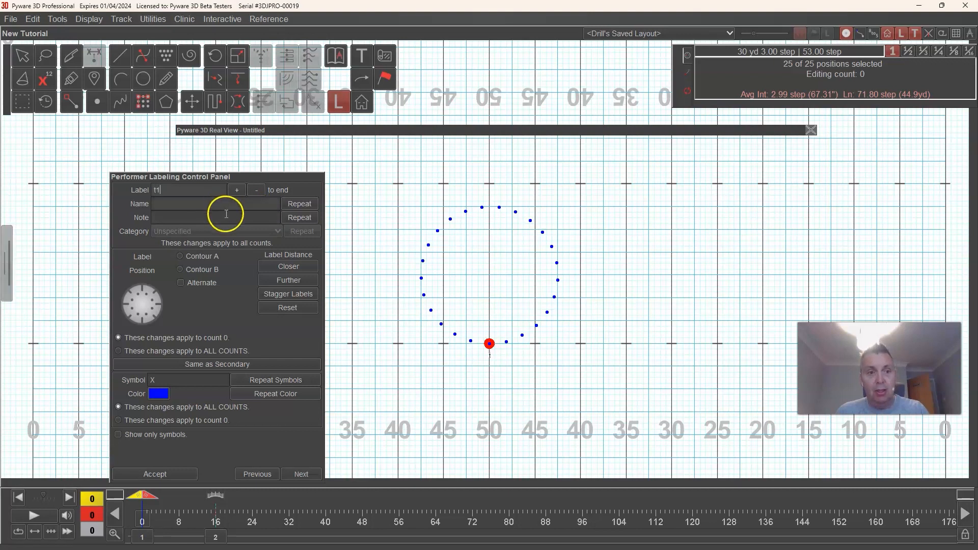
{"action": "left_click", "coordinate": [237, 190]}
- Position the count 0 labels directly below the performers, adjust the label distance and accept the labeling
{"action": "left_click", "coordinate": [142, 321]}
{"action": "left_click", "coordinate": [283, 269]}
{"action": "left_click", "coordinate": [283, 270]}
{"action": "left_click", "coordinate": [283, 283]}
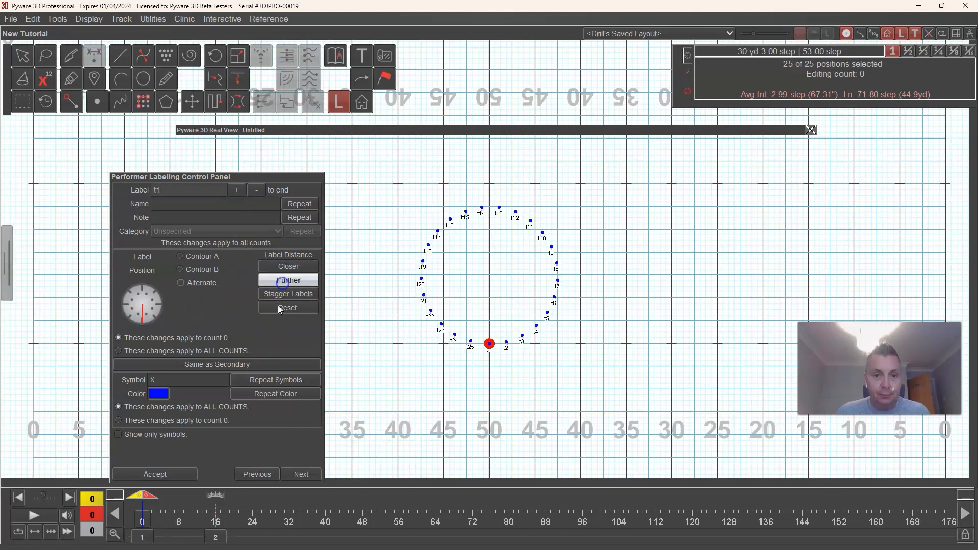
{"action": "left_click", "coordinate": [163, 474]}
- Place the labels directly below all performers at count 16, adjust their distance and apply the placement to range 1-16
{"action": "left_click", "coordinate": [215, 537]}
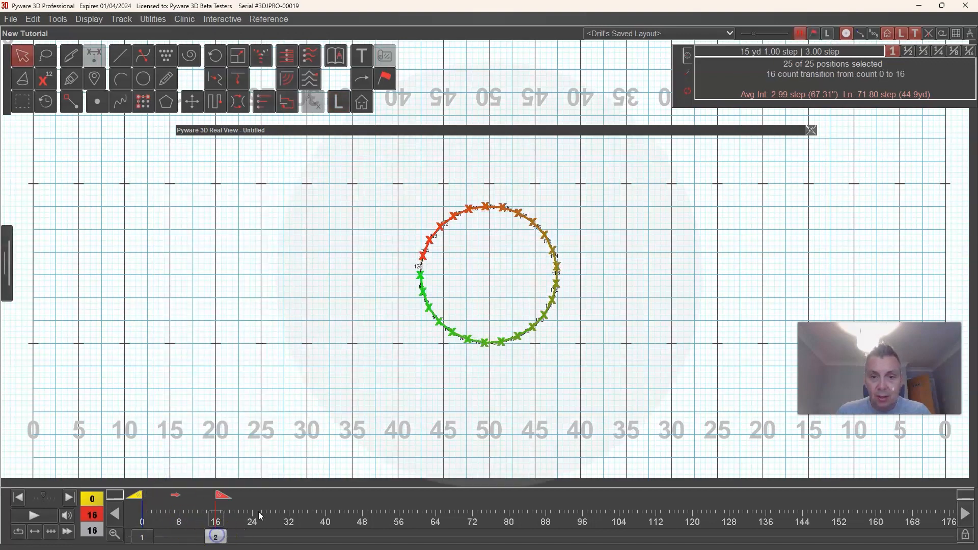
{"action": "left_click", "coordinate": [348, 91]}
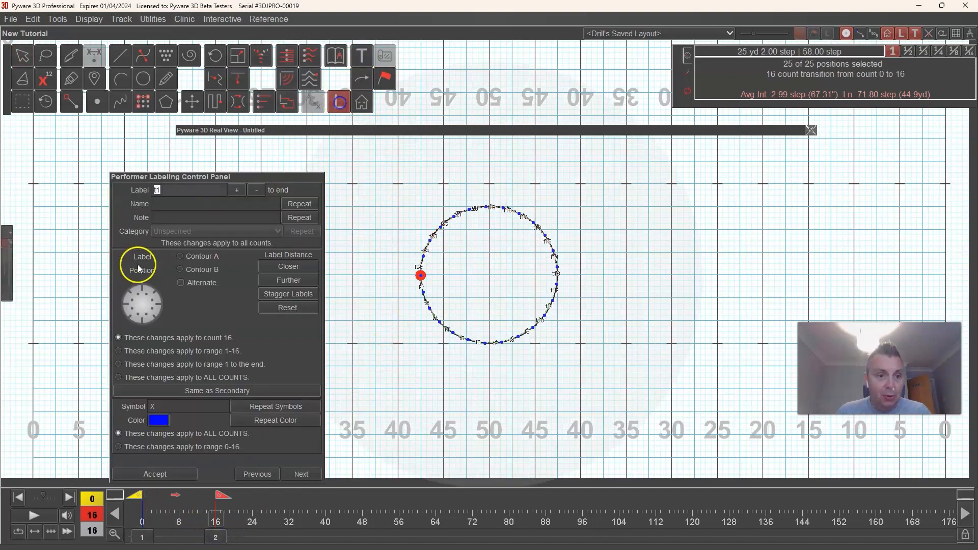
{"action": "left_click", "coordinate": [144, 322]}
{"action": "left_click", "coordinate": [285, 267]}
{"action": "left_click", "coordinate": [293, 279]}
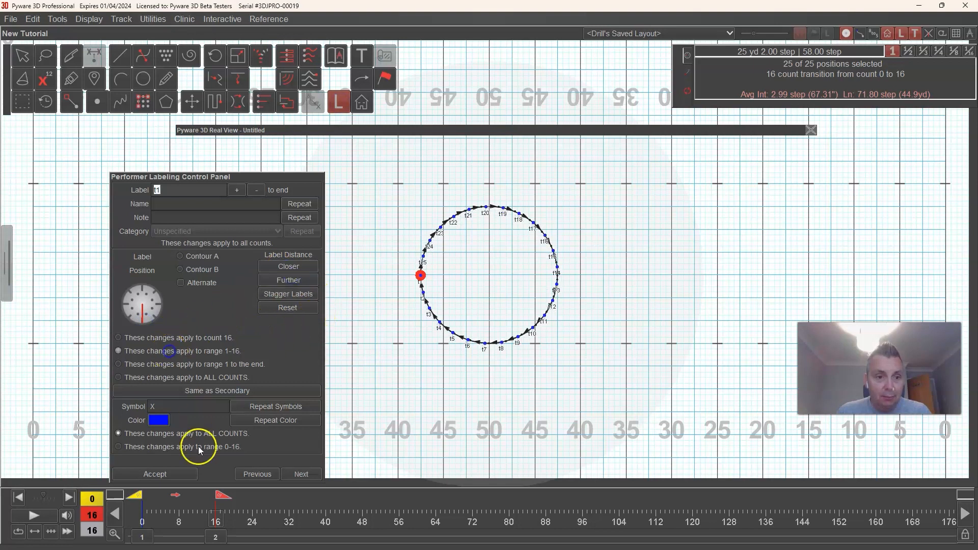
{"action": "left_click", "coordinate": [189, 473]}
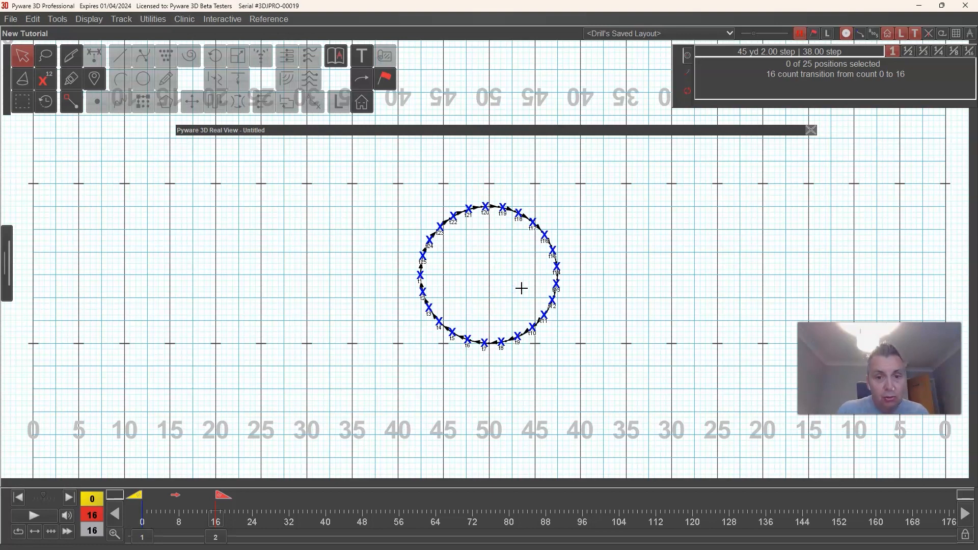
- Delete the path arrows around the circle and accept the arrow labeling
{"action": "scroll", "coordinate": [496, 290], "scroll_direction": "up", "scroll_amount": 3}
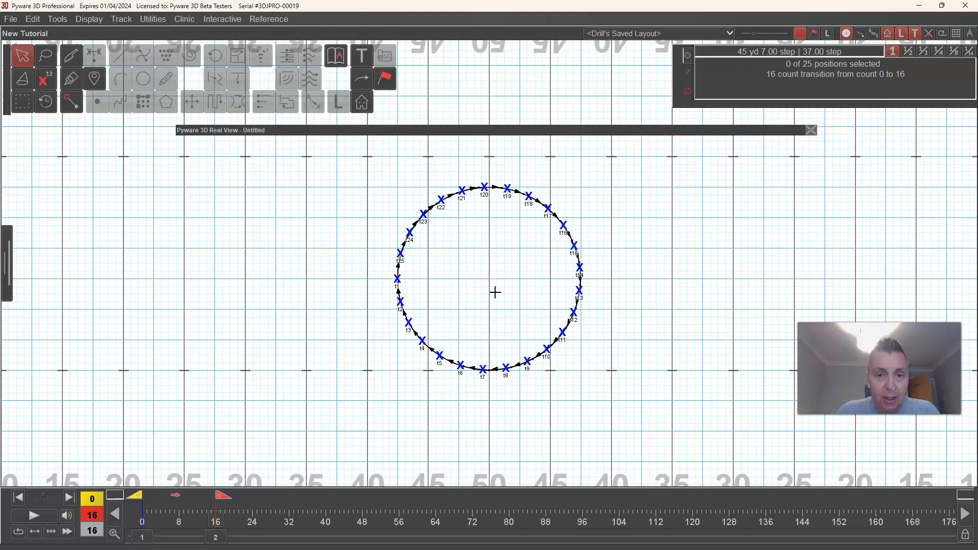
{"action": "left_click_drag", "start_coordinate": [468, 178], "coordinate": [488, 207]}
{"action": "left_click", "coordinate": [363, 79]}
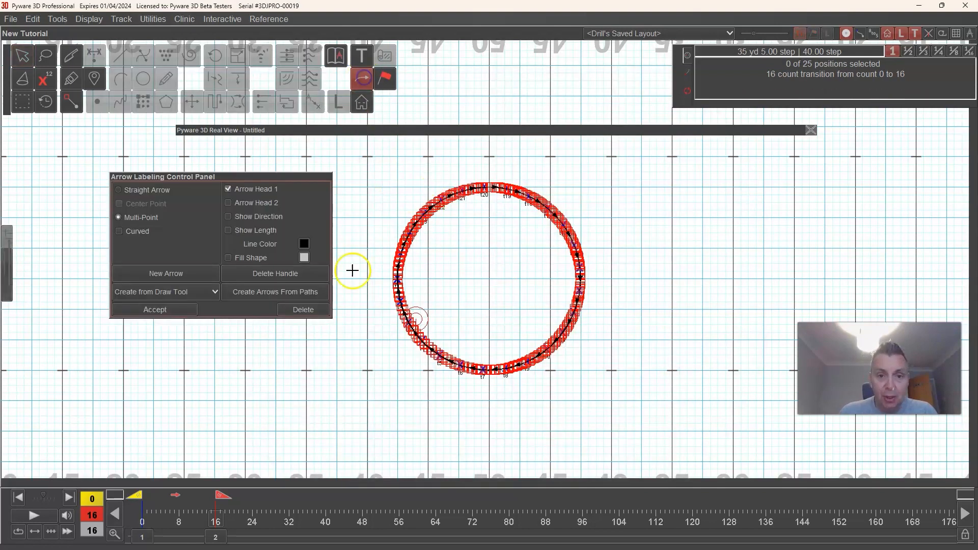
{"action": "left_click", "coordinate": [302, 310]}
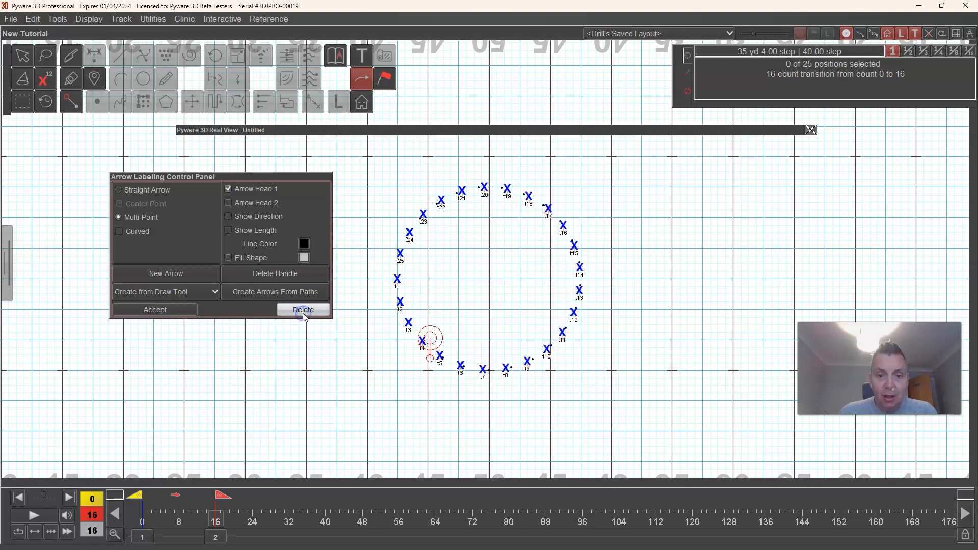
{"action": "left_click", "coordinate": [168, 308]}
{"action": "left_click", "coordinate": [314, 230]}
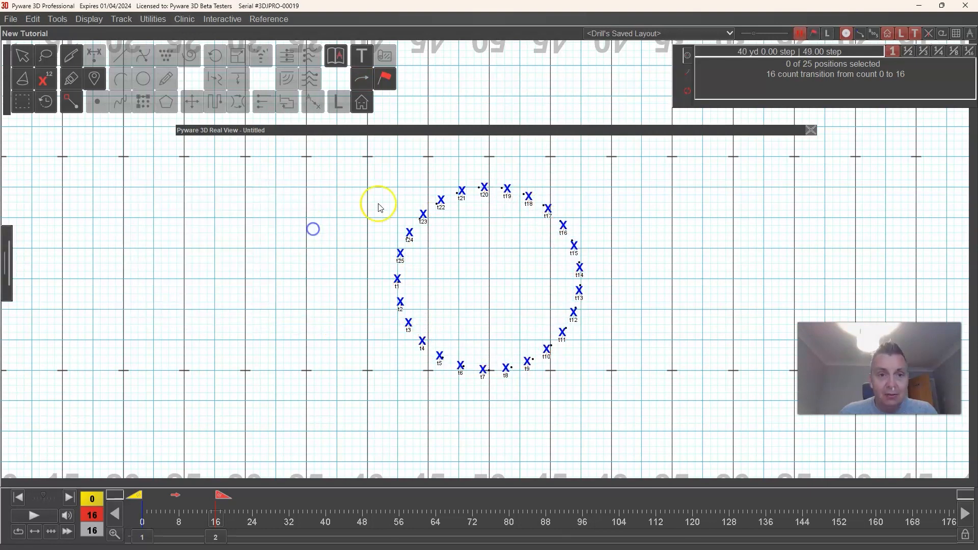
- Draw two downward straight arrows beside the circle, one on the 35-yard line and a shorter one 4 steps nearer the circle
{"action": "left_click", "coordinate": [363, 78]}
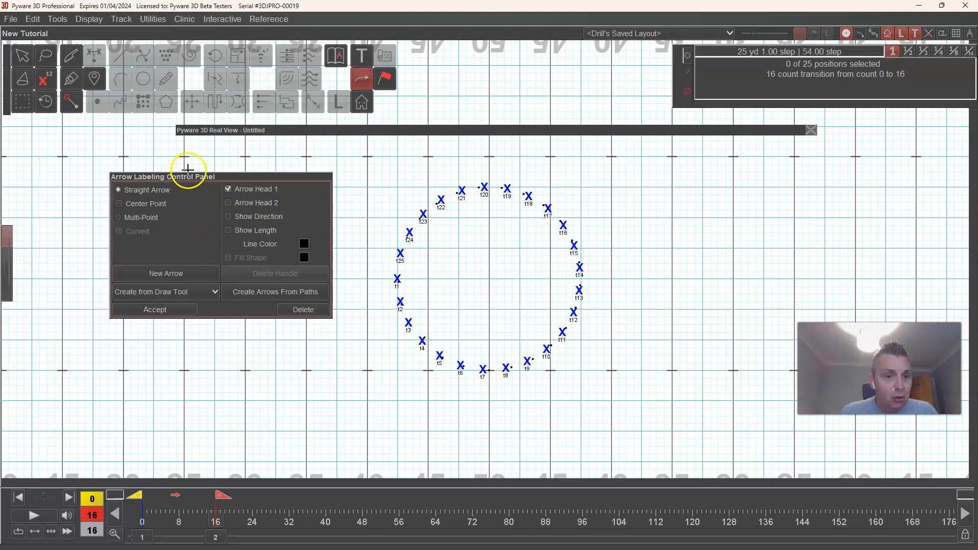
{"action": "left_click_drag", "start_coordinate": [187, 175], "coordinate": [100, 176]}
{"action": "left_click", "coordinate": [306, 156]}
{"action": "left_click", "coordinate": [305, 338]}
{"action": "left_click", "coordinate": [338, 219]}
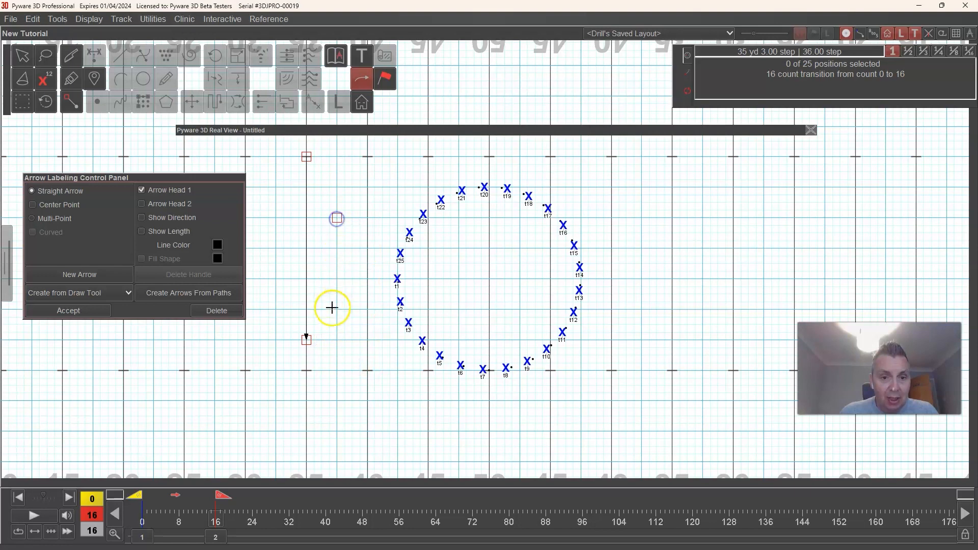
{"action": "left_click", "coordinate": [336, 341]}
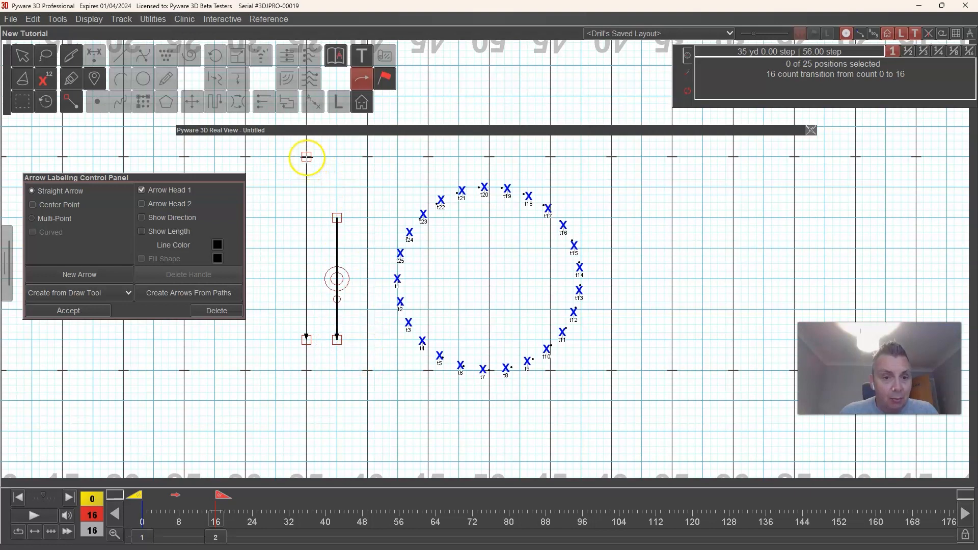
- Move both ends of the longer straight arrow 2 steps toward the circle, keeping it vertical
{"action": "left_click", "coordinate": [306, 156]}
{"action": "left_click_drag", "start_coordinate": [322, 160], "coordinate": [306, 154]}
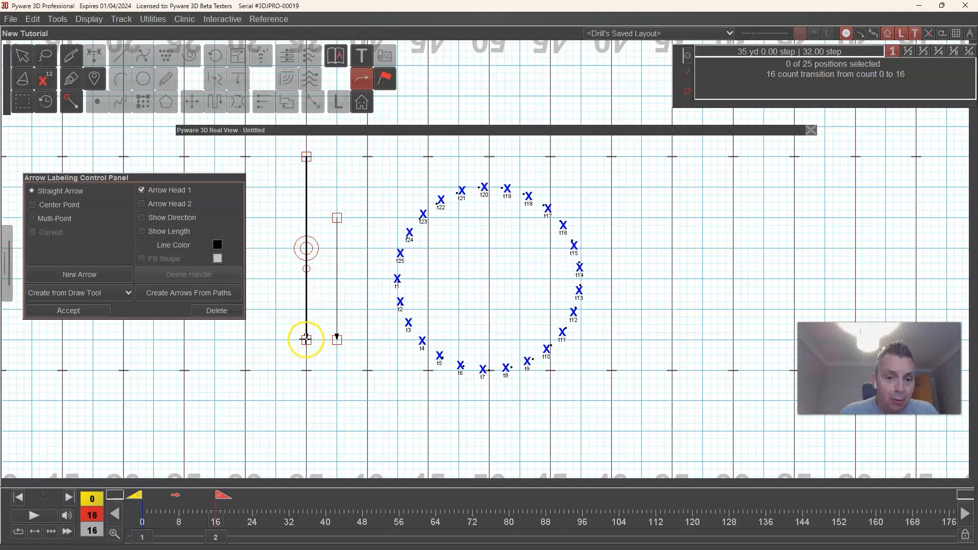
{"action": "mouse_move", "coordinate": [307, 340]}
{"action": "left_mouse_down"}
{"action": "mouse_move", "coordinate": [322, 340]}
{"action": "mouse_move", "coordinate": [306, 340]}
{"action": "left_mouse_up"}
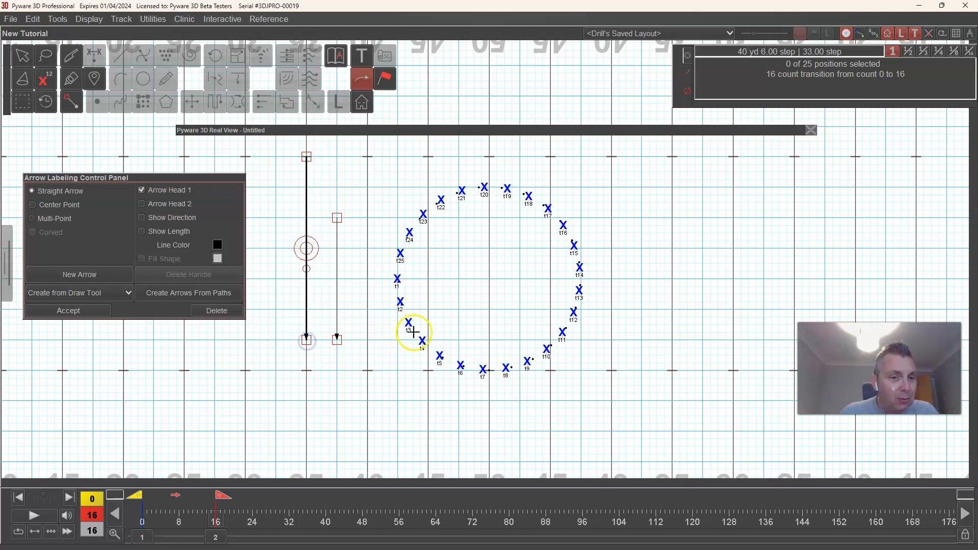
{"action": "left_click_drag", "start_coordinate": [307, 157], "coordinate": [322, 157]}
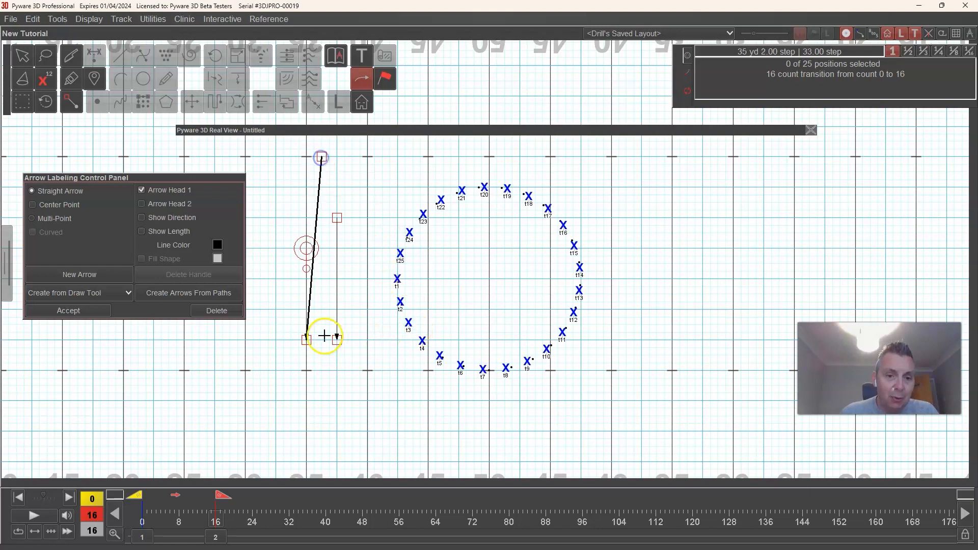
{"action": "left_click_drag", "start_coordinate": [306, 339], "coordinate": [322, 341]}
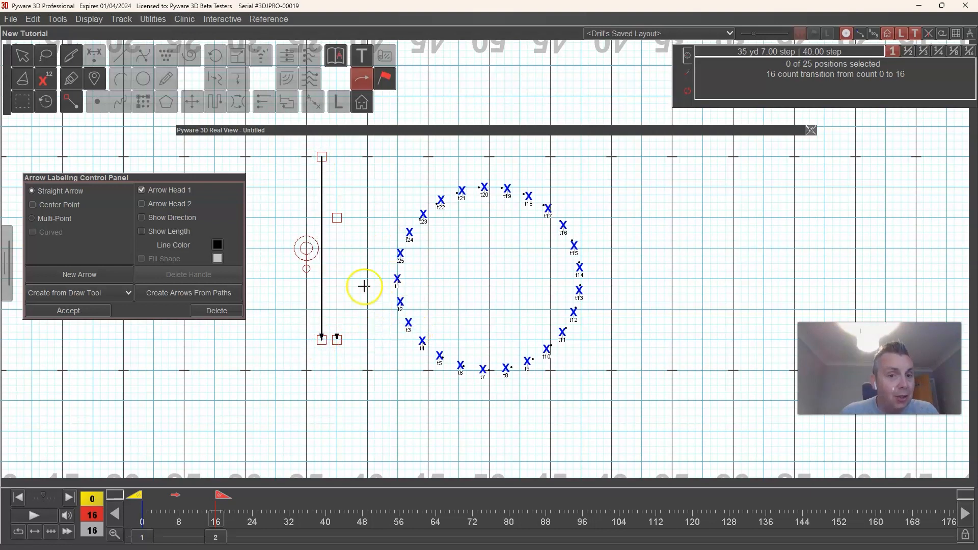
- Reshape the shorter arrow into a headless line angled up toward the circle, about 7.8 steps long, with its length shown
{"action": "left_click_drag", "start_coordinate": [337, 218], "coordinate": [337, 248]}
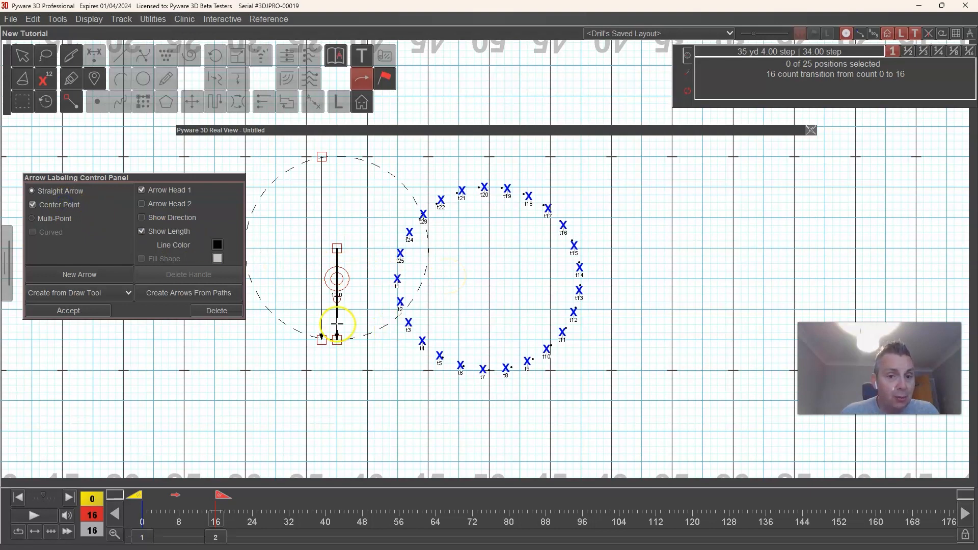
{"action": "mouse_move", "coordinate": [337, 339]}
{"action": "left_mouse_down"}
{"action": "mouse_move", "coordinate": [367, 272]}
{"action": "mouse_move", "coordinate": [383, 179]}
{"action": "mouse_move", "coordinate": [313, 188]}
{"action": "mouse_move", "coordinate": [274, 250]}
{"action": "mouse_move", "coordinate": [323, 334]}
{"action": "mouse_move", "coordinate": [337, 340]}
{"action": "left_mouse_up"}
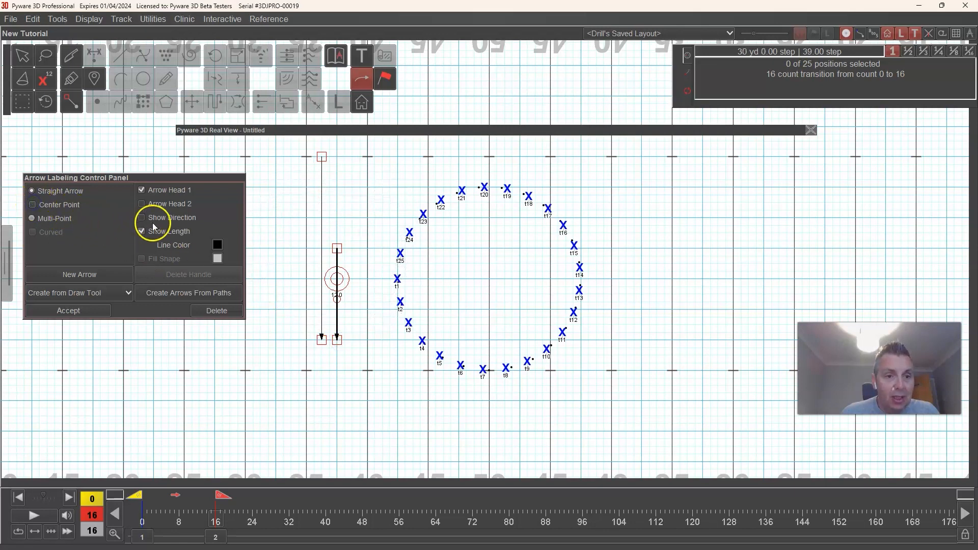
{"action": "left_click", "coordinate": [142, 190]}
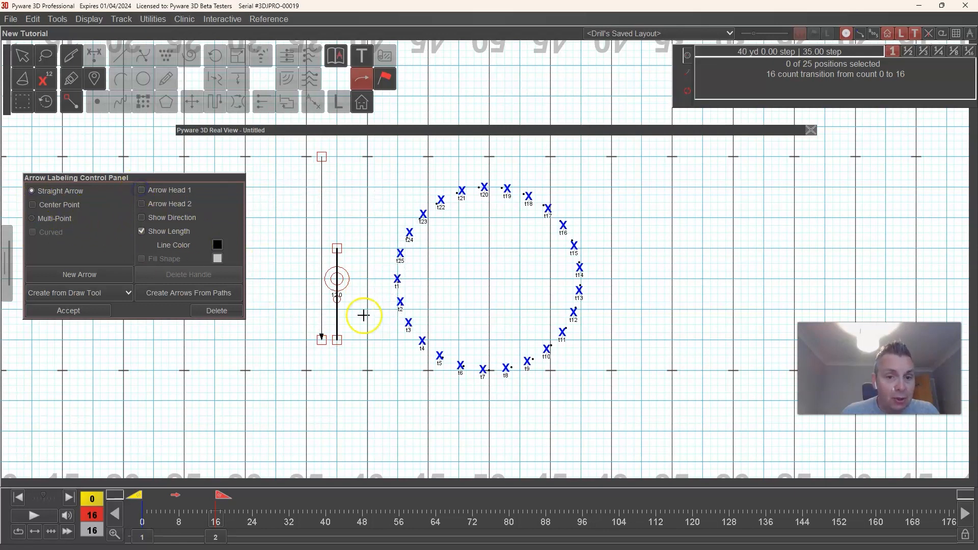
{"action": "left_click_drag", "start_coordinate": [337, 339], "coordinate": [383, 210]}
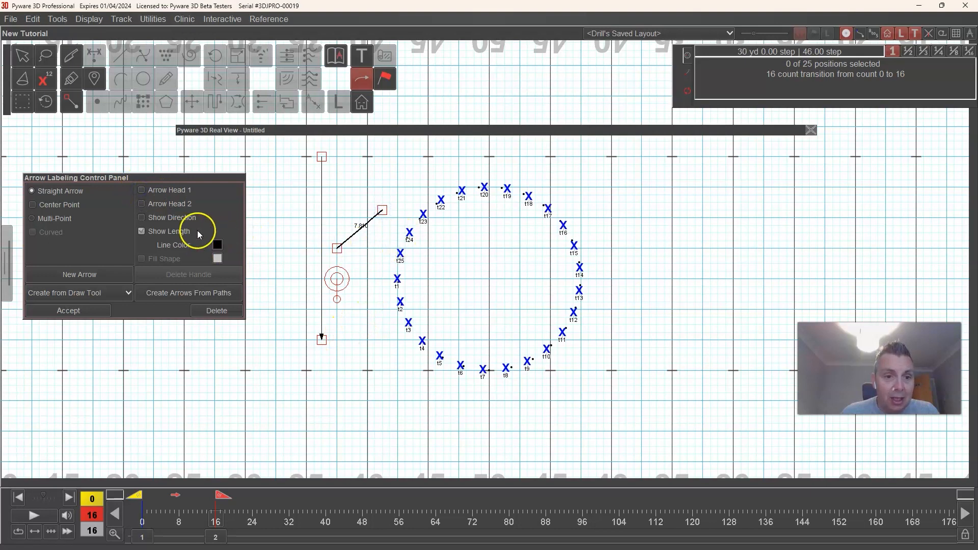
- Try the Show Direction marks on the angled line, and turn both the direction and length displays off
{"action": "left_click", "coordinate": [160, 235]}
{"action": "left_click", "coordinate": [159, 219]}
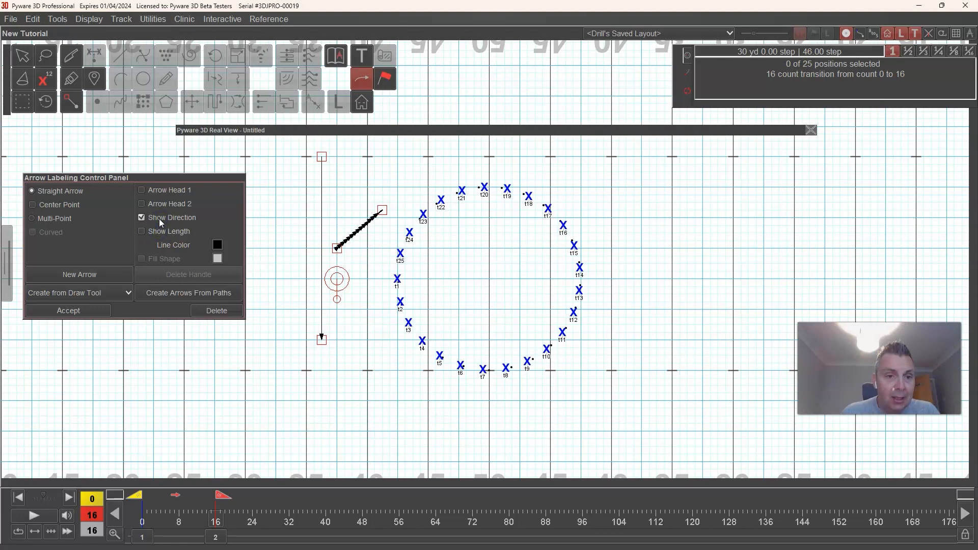
{"action": "left_click", "coordinate": [159, 235]}
{"action": "left_click", "coordinate": [142, 219]}
{"action": "left_click", "coordinate": [142, 234]}
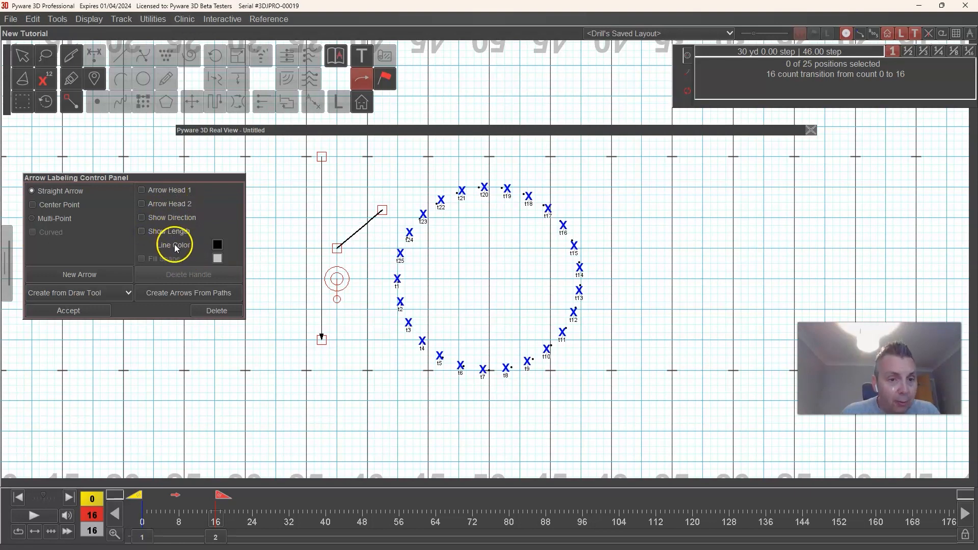
- Set the angled line's color to pinkish red and enable Arrow Head 1, raising its tip about 1 step
{"action": "left_click", "coordinate": [218, 245]}
{"action": "left_click", "coordinate": [608, 290]}
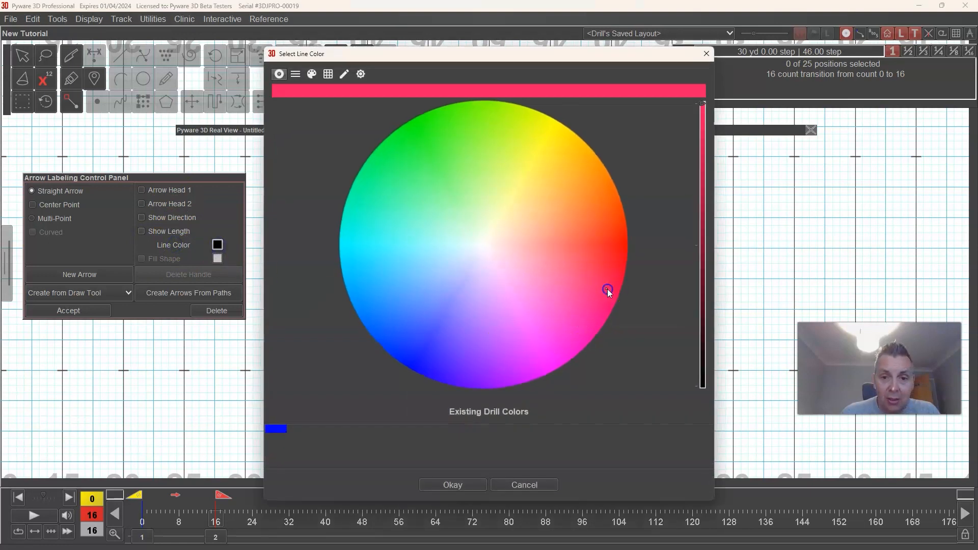
{"action": "left_click", "coordinate": [453, 485]}
{"action": "left_click", "coordinate": [141, 190]}
{"action": "left_click_drag", "start_coordinate": [382, 210], "coordinate": [382, 203]}
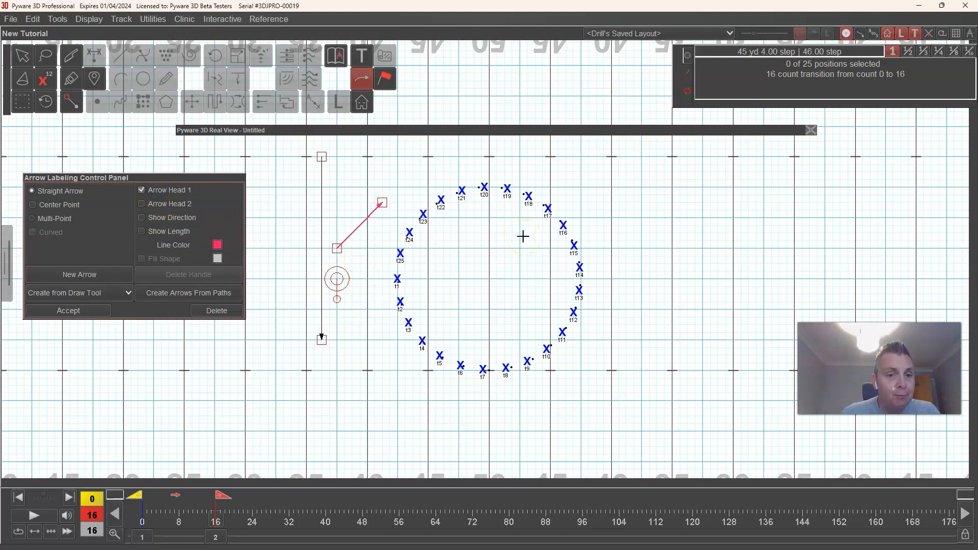
- Convert the pinkish-red arrow to a curved Multi-Point arrow and extend it through twelve more points sweeping below and around the circle
{"action": "left_click", "coordinate": [51, 218]}
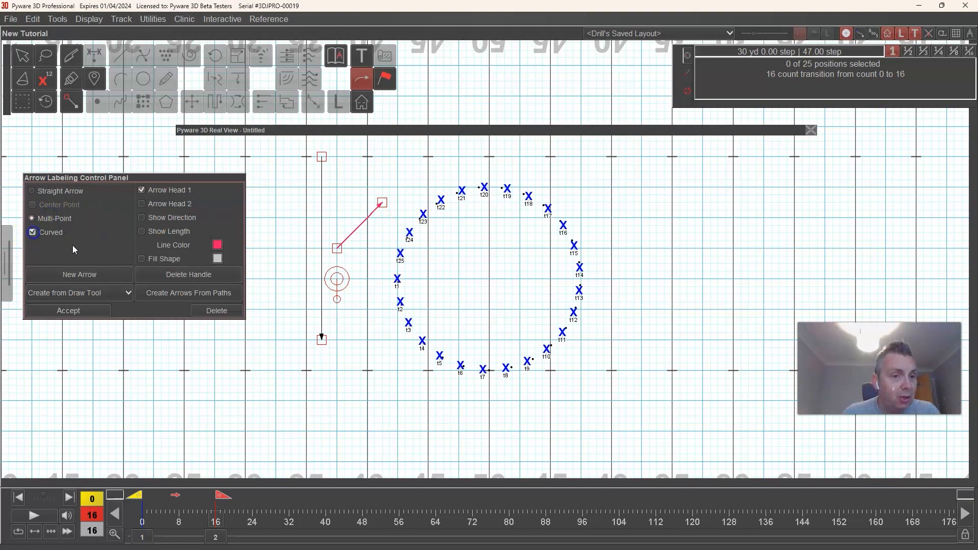
{"action": "left_click", "coordinate": [283, 339]}
{"action": "left_click", "coordinate": [291, 401]}
{"action": "left_click", "coordinate": [360, 385]}
{"action": "left_click", "coordinate": [420, 393]}
{"action": "left_click", "coordinate": [435, 438]}
{"action": "left_click", "coordinate": [497, 462]}
{"action": "left_click", "coordinate": [573, 446]}
{"action": "left_click", "coordinate": [611, 393]}
{"action": "left_click", "coordinate": [627, 309]}
{"action": "left_click", "coordinate": [612, 232]}
{"action": "left_click", "coordinate": [535, 179]}
{"action": "left_click", "coordinate": [459, 164]}
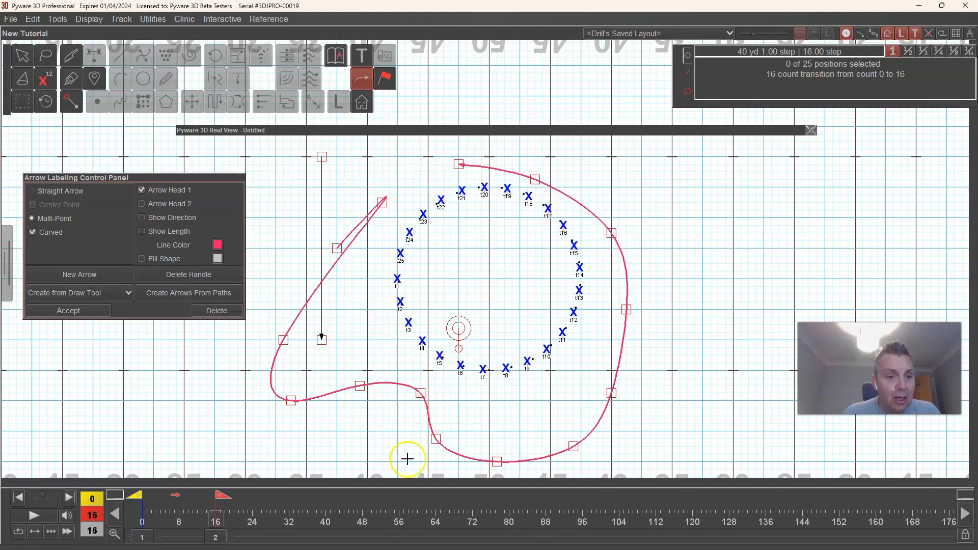
{"action": "left_click", "coordinate": [22, 55]}
{"action": "left_click", "coordinate": [489, 271]}
- Create a circle shape about 8 steps in radius on the lower-left 30-yard line with the Circle Tool and remove its Arrow Head 1
{"action": "left_click", "coordinate": [364, 80]}
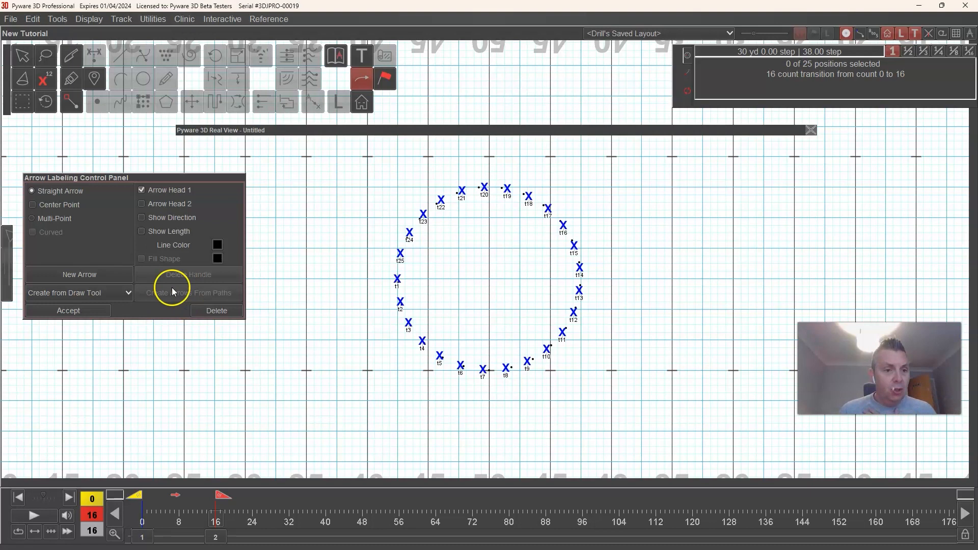
{"action": "left_click", "coordinate": [112, 295]}
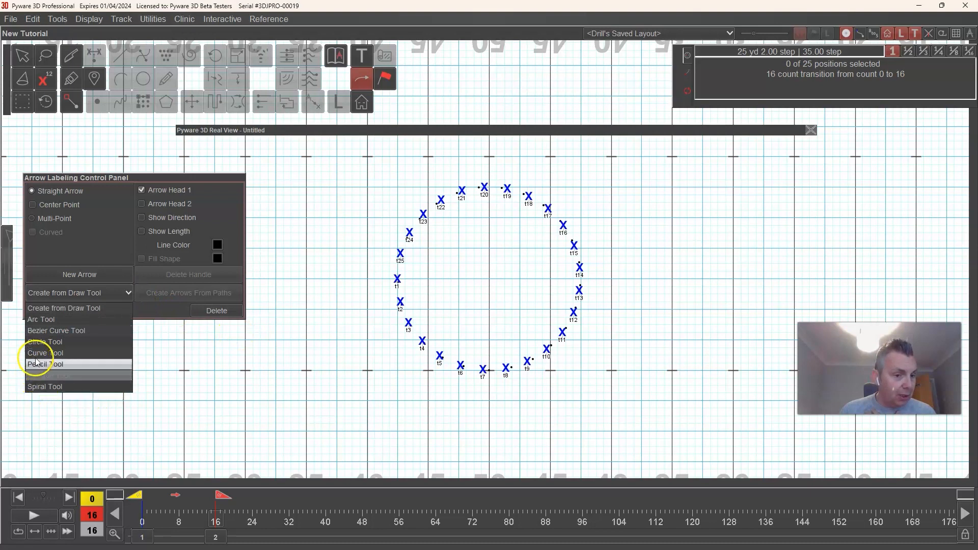
{"action": "left_click", "coordinate": [42, 342]}
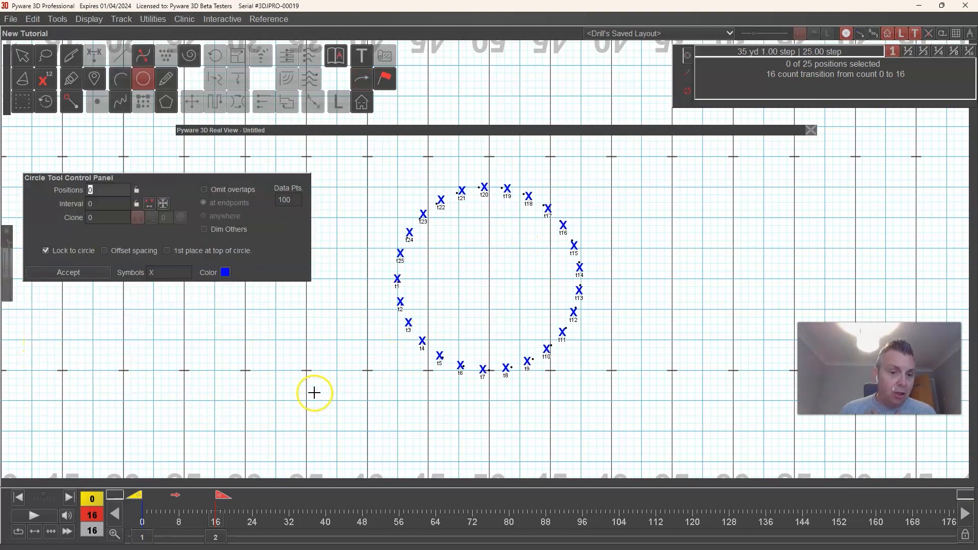
{"action": "scroll", "coordinate": [293, 397], "scroll_direction": "down", "scroll_amount": 4}
{"action": "scroll", "coordinate": [296, 401], "scroll_direction": "down", "scroll_amount": 3}
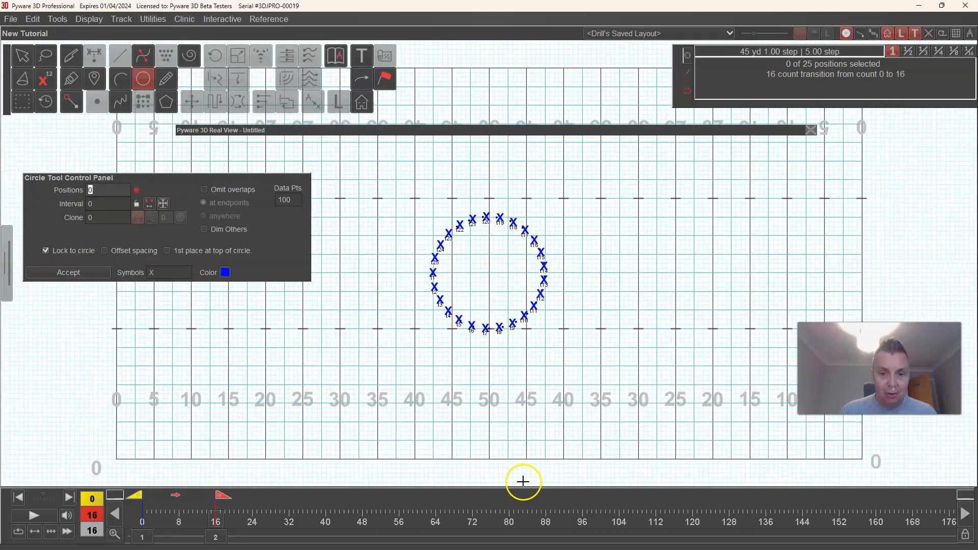
{"action": "left_click", "coordinate": [338, 402]}
{"action": "left_click_drag", "start_coordinate": [340, 367], "coordinate": [343, 385]}
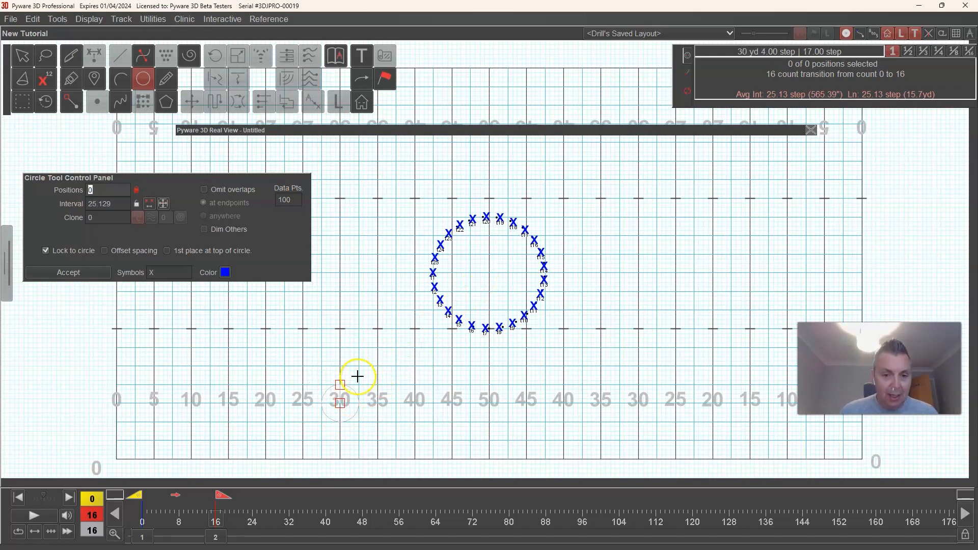
{"action": "left_click_drag", "start_coordinate": [340, 385], "coordinate": [340, 366]}
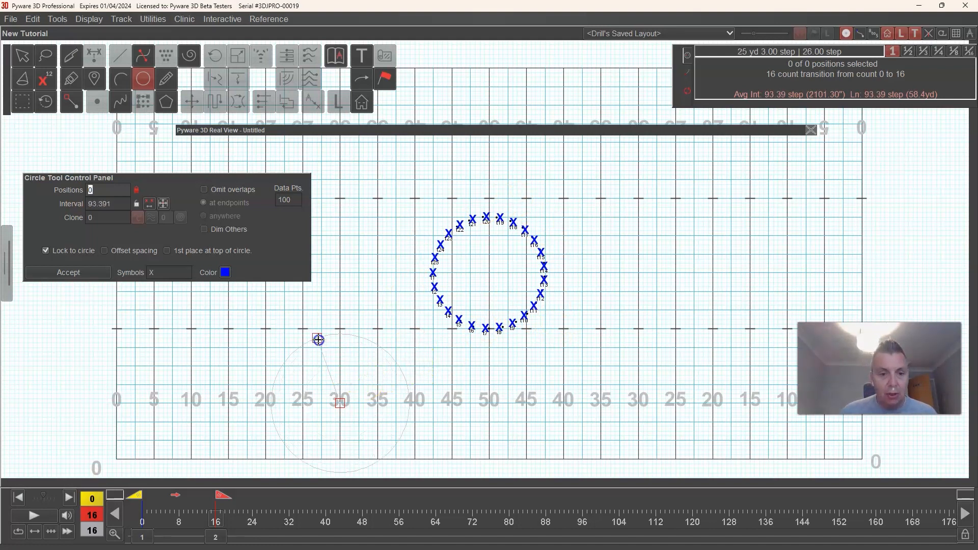
{"action": "left_click", "coordinate": [93, 276]}
{"action": "left_click", "coordinate": [143, 190]}
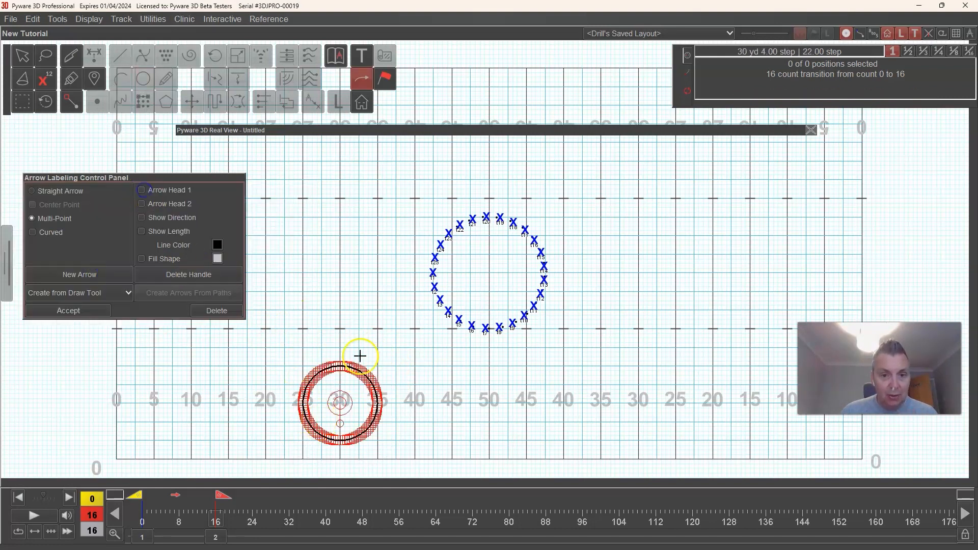
{"action": "left_click", "coordinate": [76, 312]}
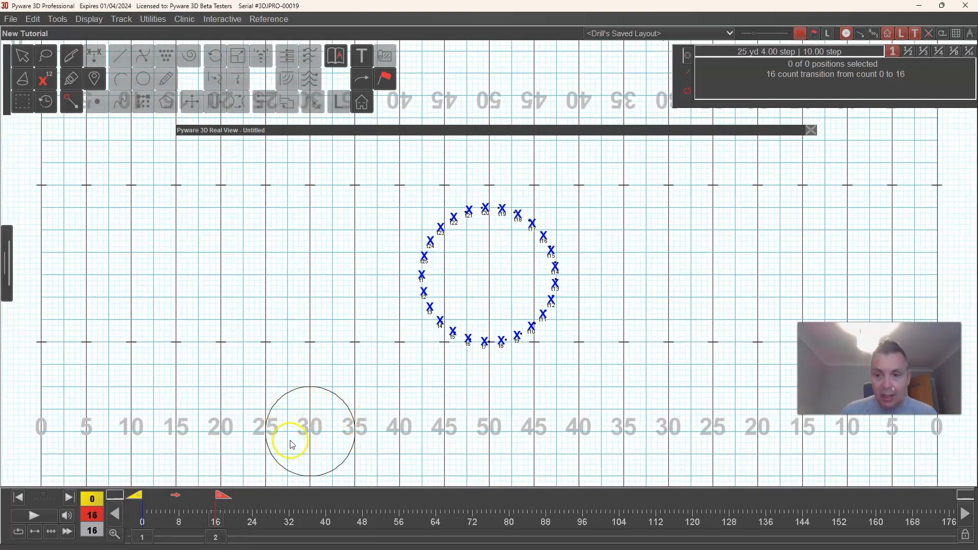
- Try to start another shape above the circle on the 30-yard line, and delete the circle shape
{"action": "left_click", "coordinate": [359, 78]}
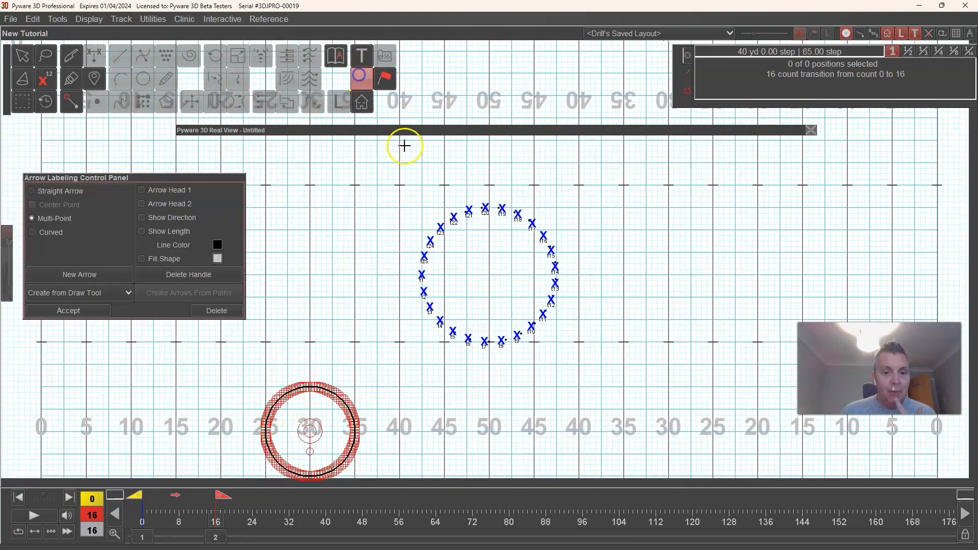
{"action": "left_click", "coordinate": [126, 293]}
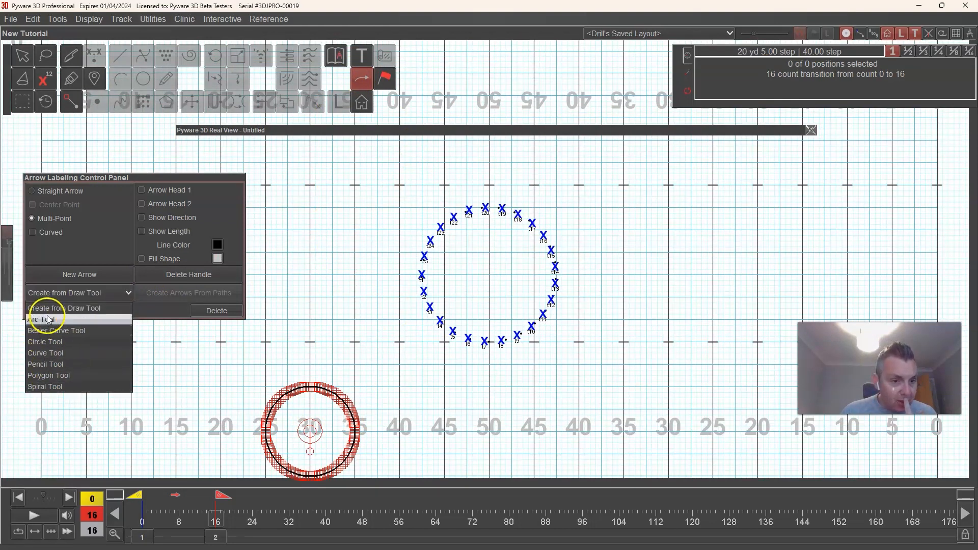
{"action": "left_click", "coordinate": [92, 308]}
{"action": "left_click", "coordinate": [309, 272]}
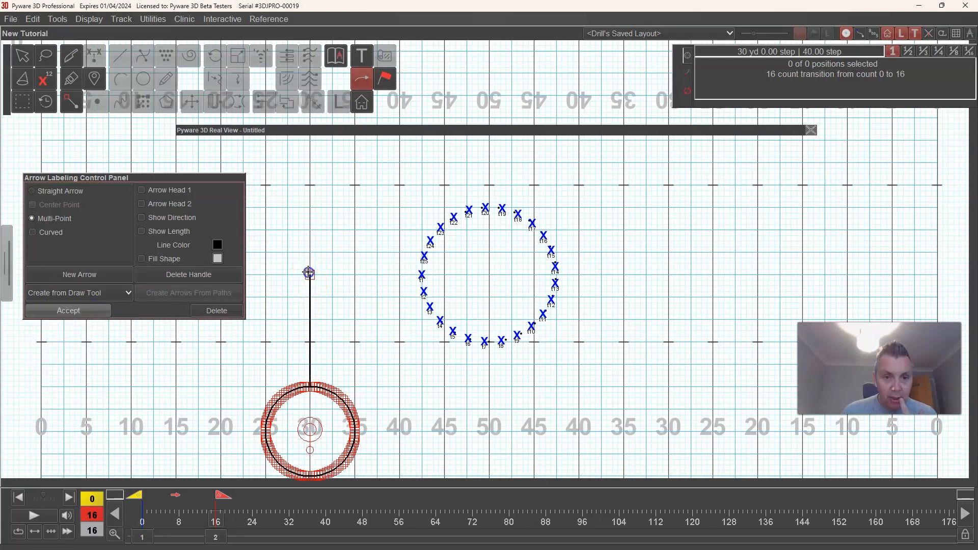
{"action": "left_click", "coordinate": [224, 312]}
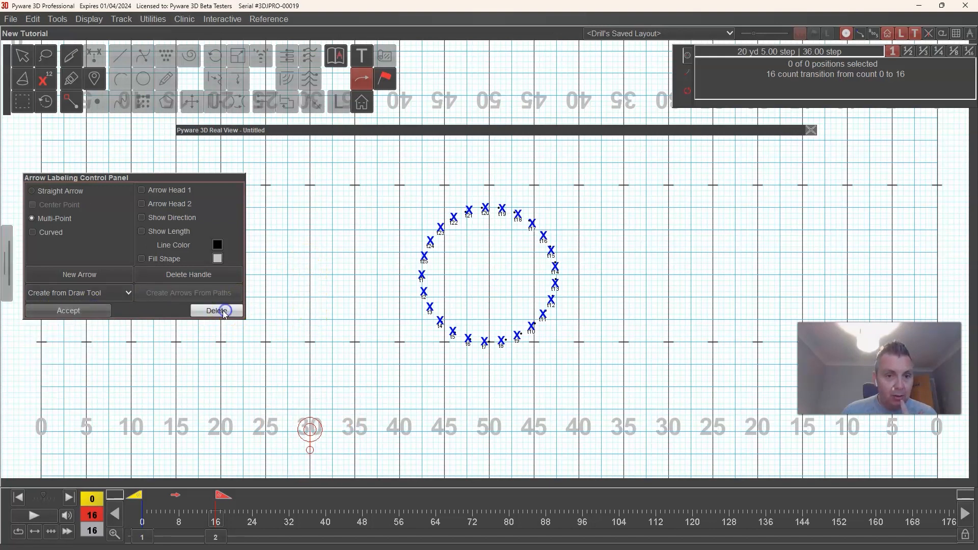
- Draw a closed four-corner Multi-Point square about 8 steps wide between the left 30- and 35-yard lines, just below the lower hash
{"action": "left_click", "coordinate": [78, 291]}
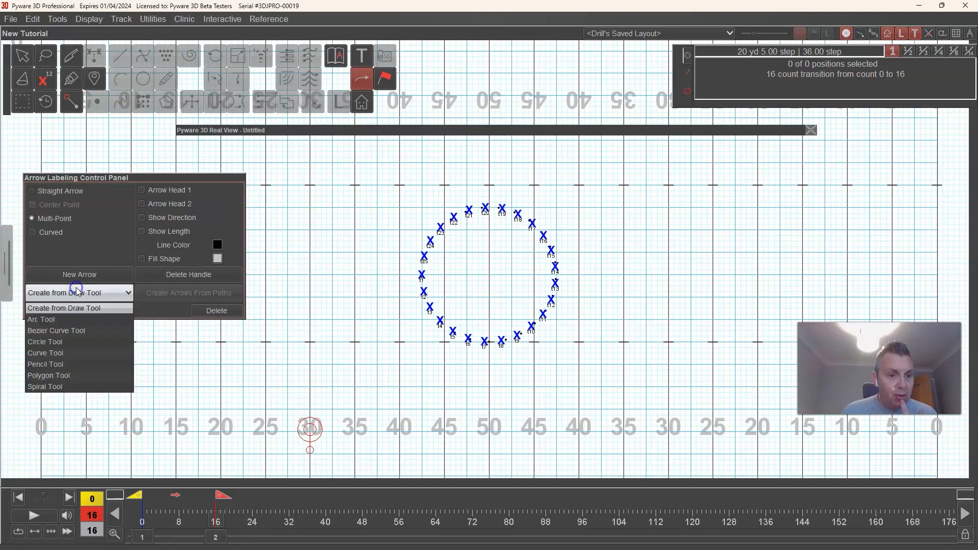
{"action": "left_click", "coordinate": [65, 309]}
{"action": "left_click", "coordinate": [311, 345]}
{"action": "left_click", "coordinate": [310, 387]}
{"action": "left_click", "coordinate": [355, 388]}
{"action": "left_click", "coordinate": [352, 343]}
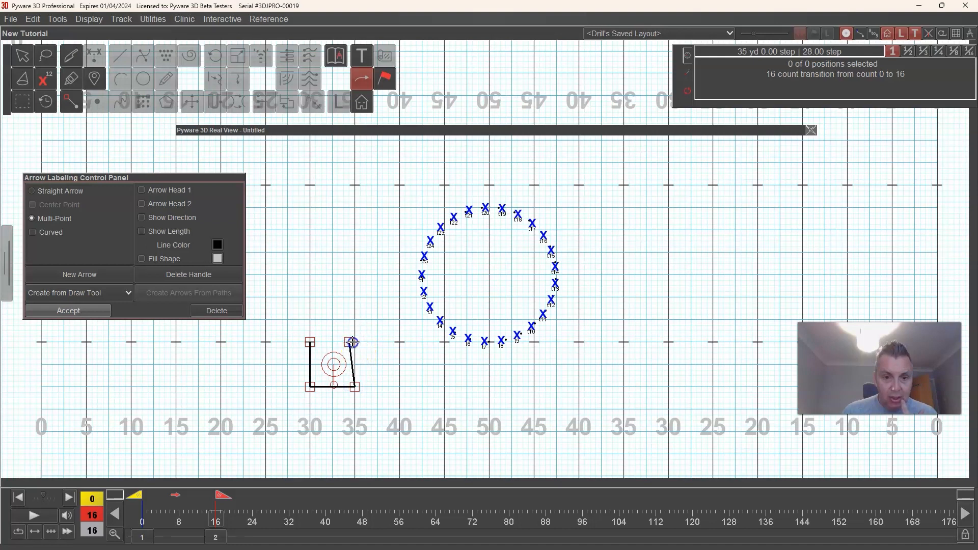
{"action": "left_click", "coordinate": [92, 311]}
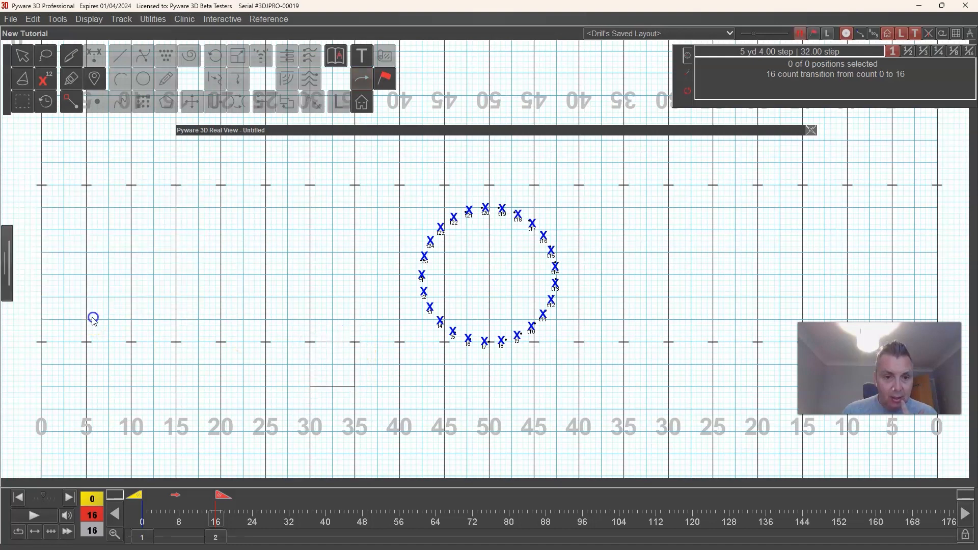
- Enable Arrow Head 1 and Show Direction on the square, and fill its shape with green
{"action": "left_click", "coordinate": [364, 83]}
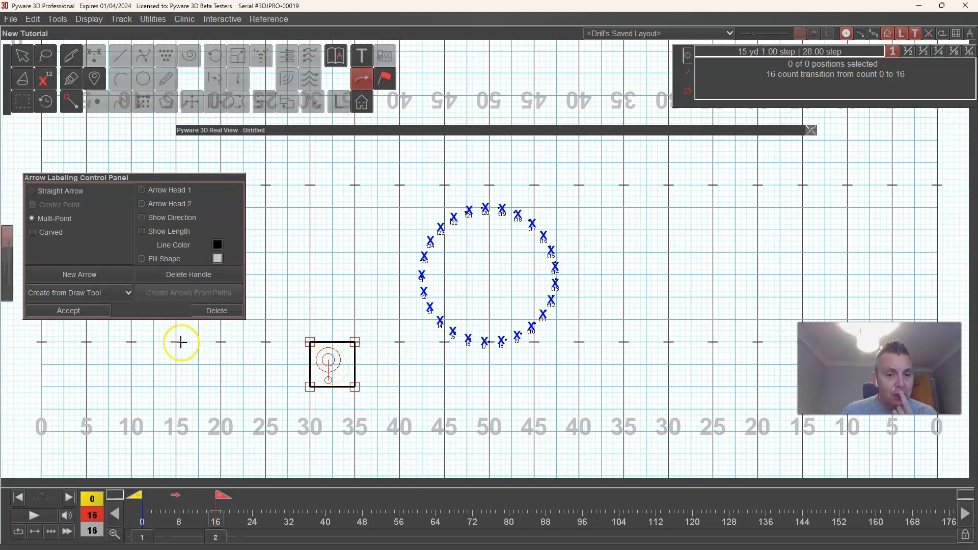
{"action": "left_click", "coordinate": [182, 194]}
{"action": "left_click", "coordinate": [176, 218]}
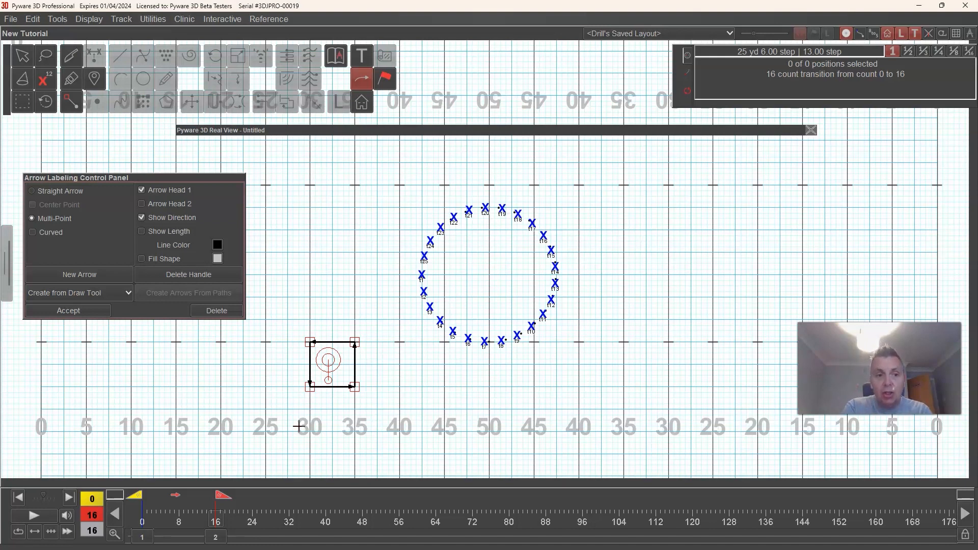
{"action": "left_click", "coordinate": [156, 255]}
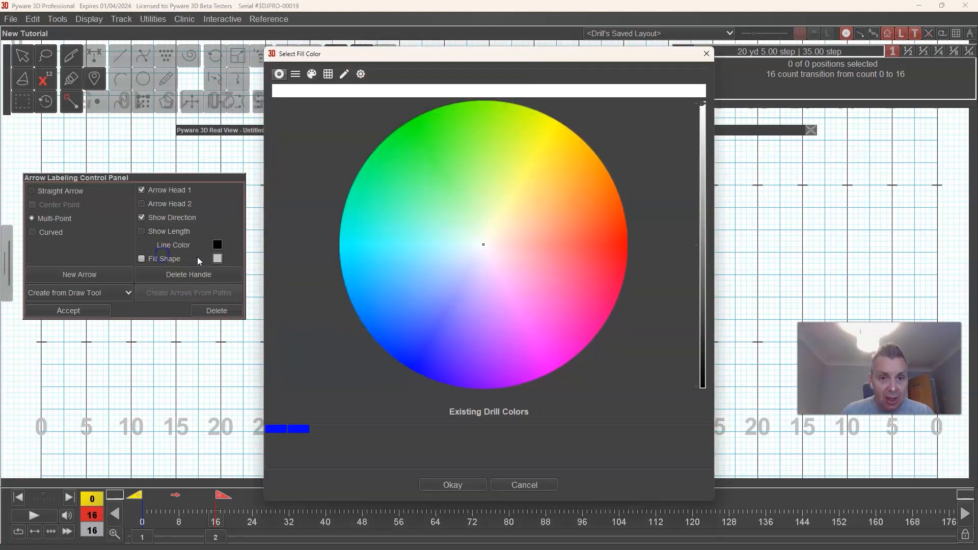
{"action": "left_click", "coordinate": [424, 153]}
{"action": "left_click", "coordinate": [460, 482]}
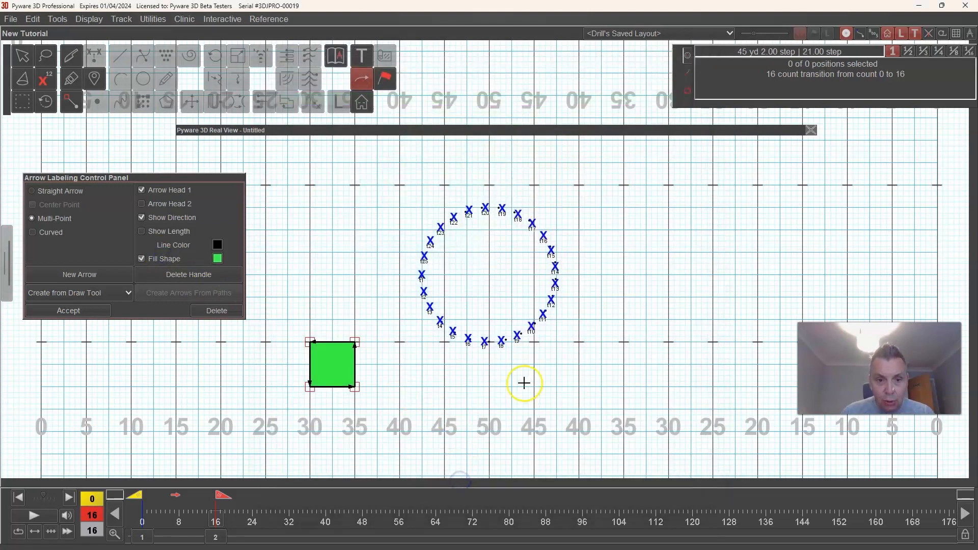